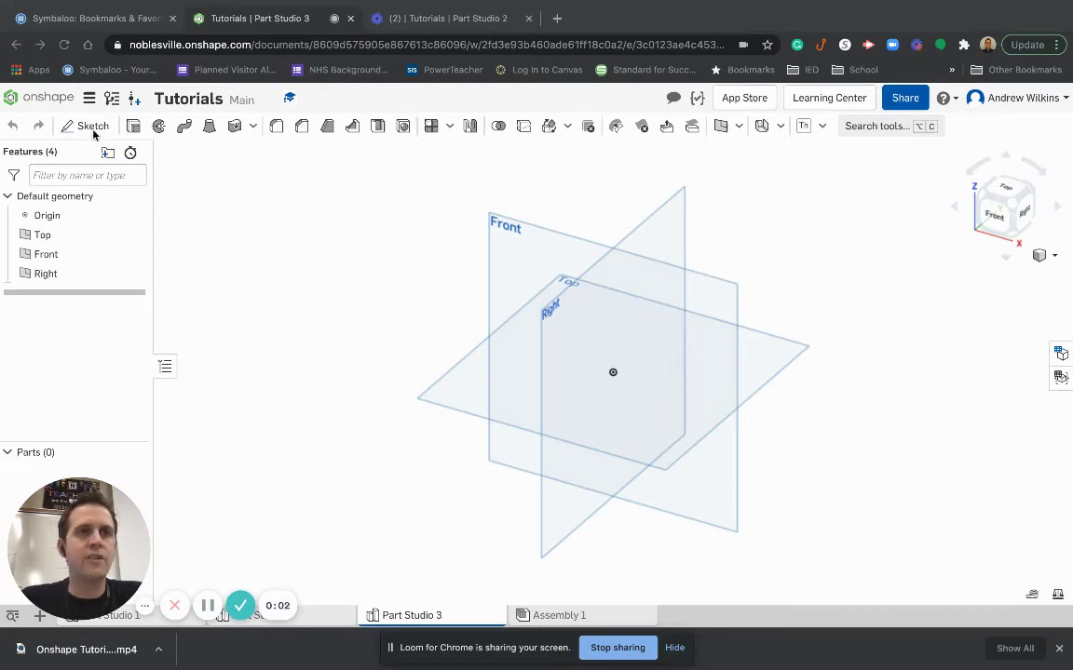
Create Sketch 1 with the Front plane as its sketch plane
left_click(93, 128)
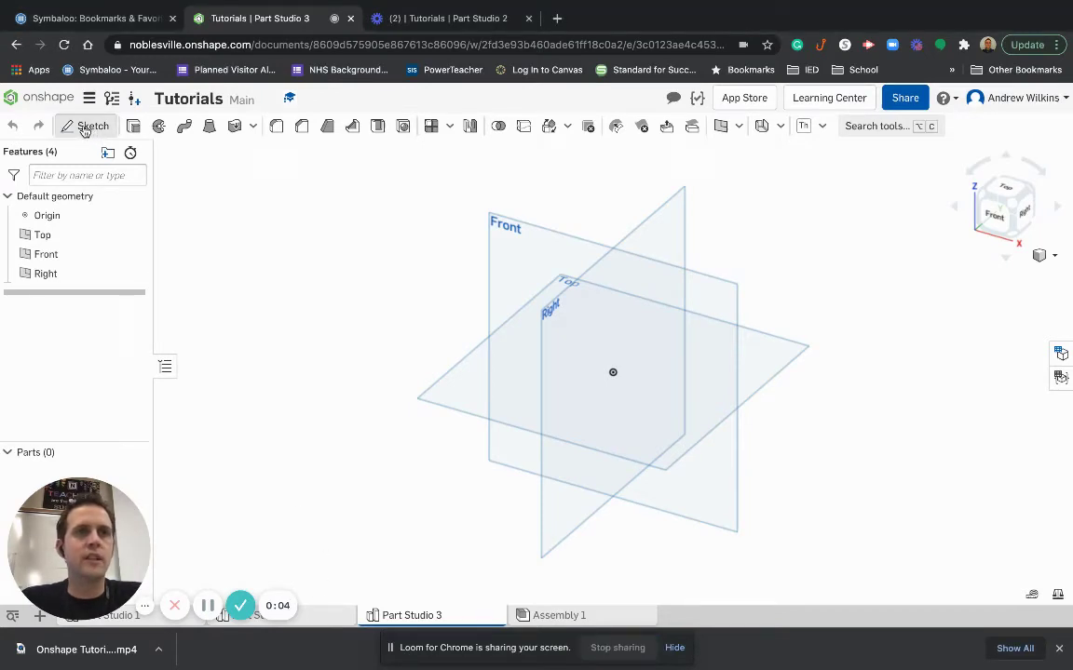
left_click(542, 271)
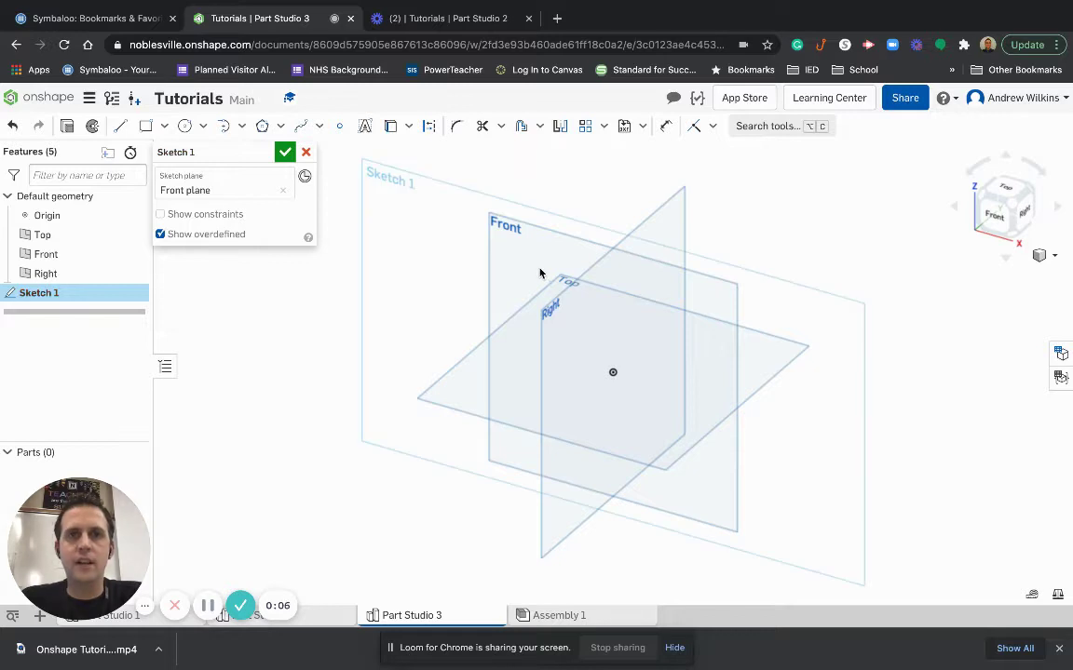
View the Front plane normal, draw the sloped-top-sloped-vertical line profile, and close Sketch 1
right_click(542, 273)
left_click(578, 480)
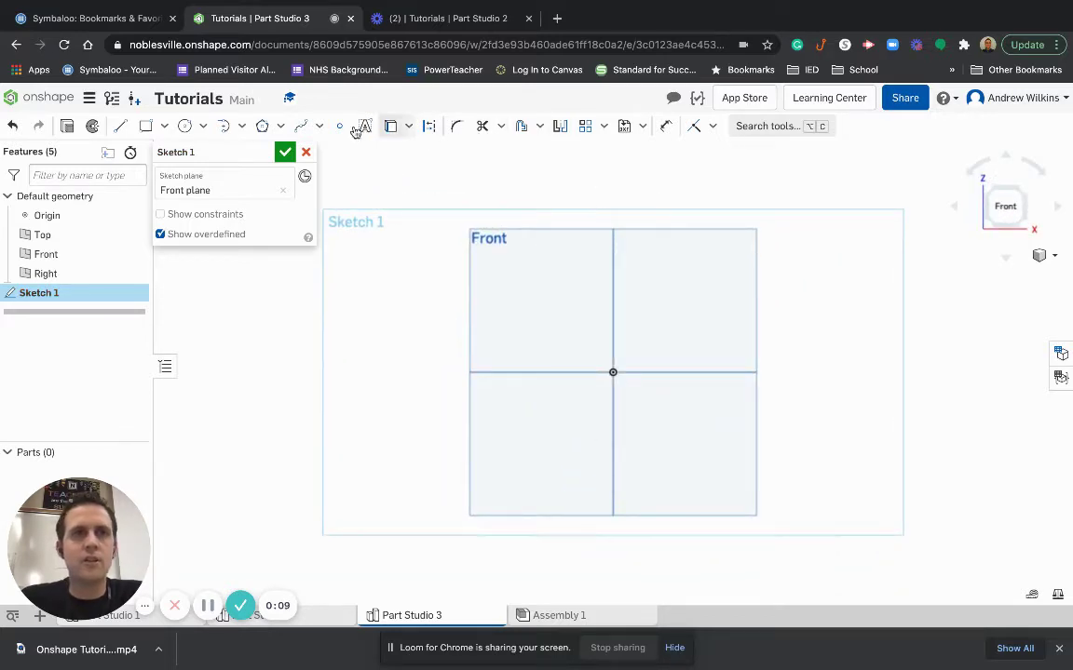
left_click(121, 128)
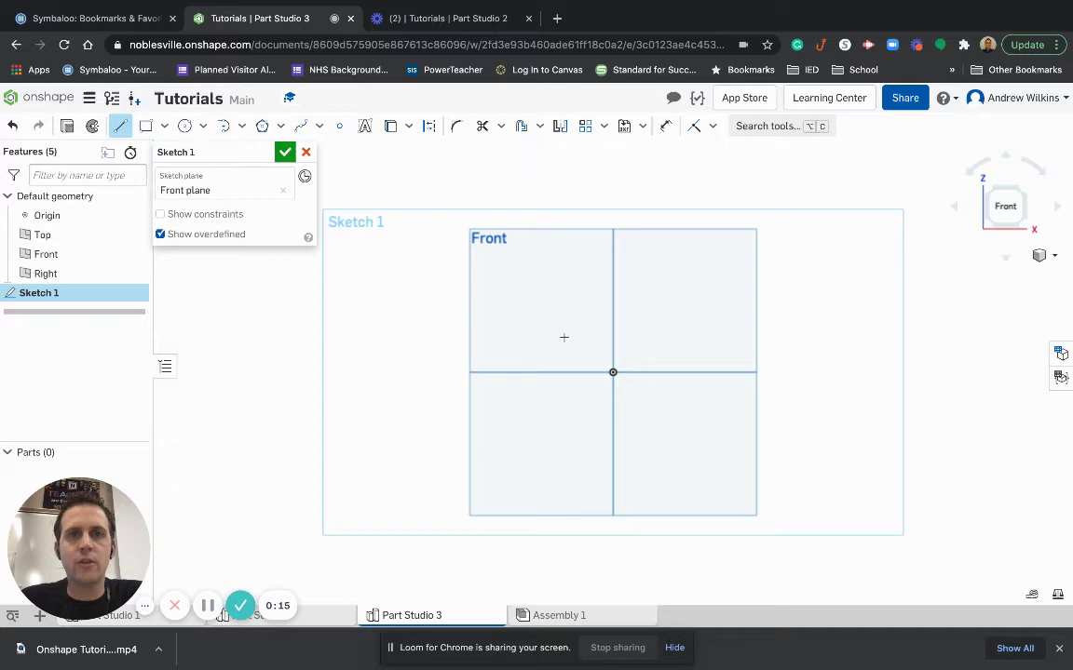
left_click(529, 340)
left_click(601, 305)
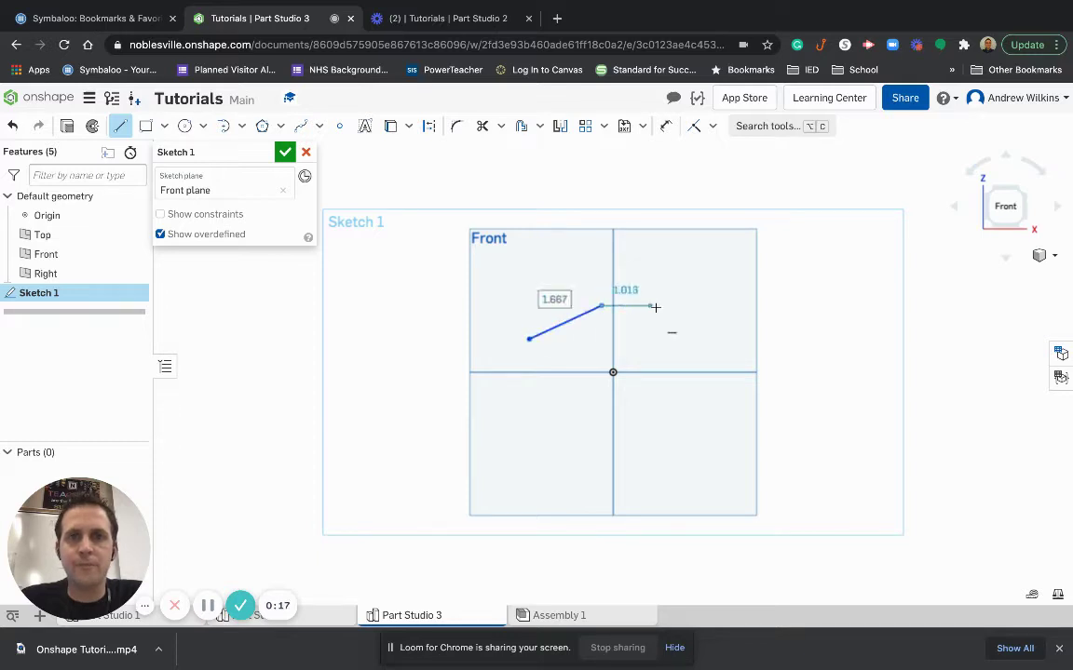
left_click(695, 305)
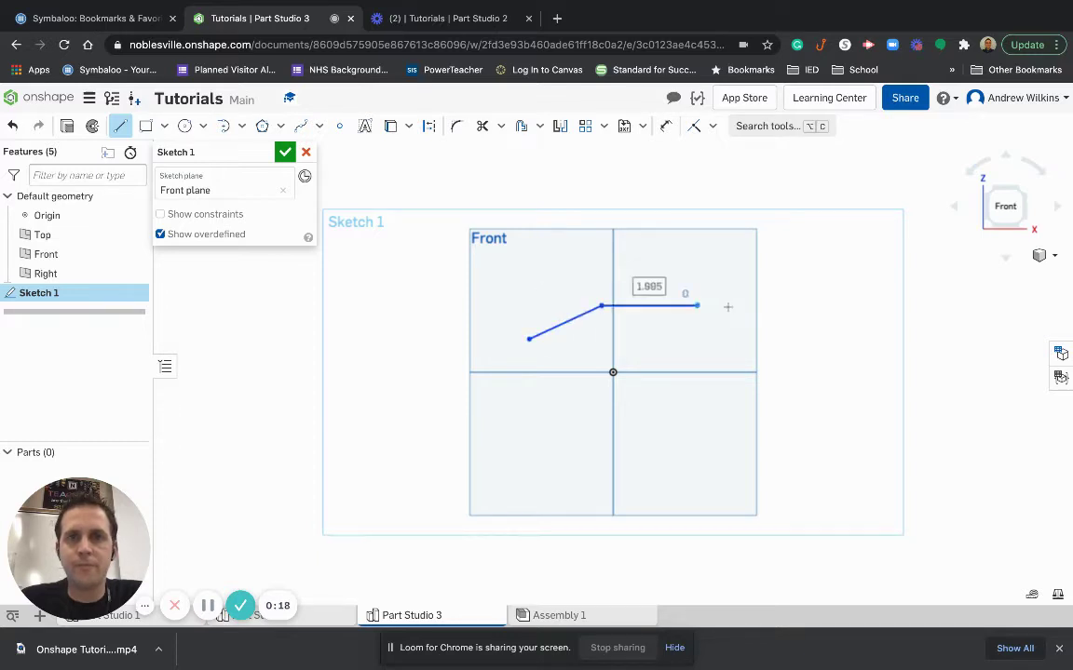
left_click(792, 354)
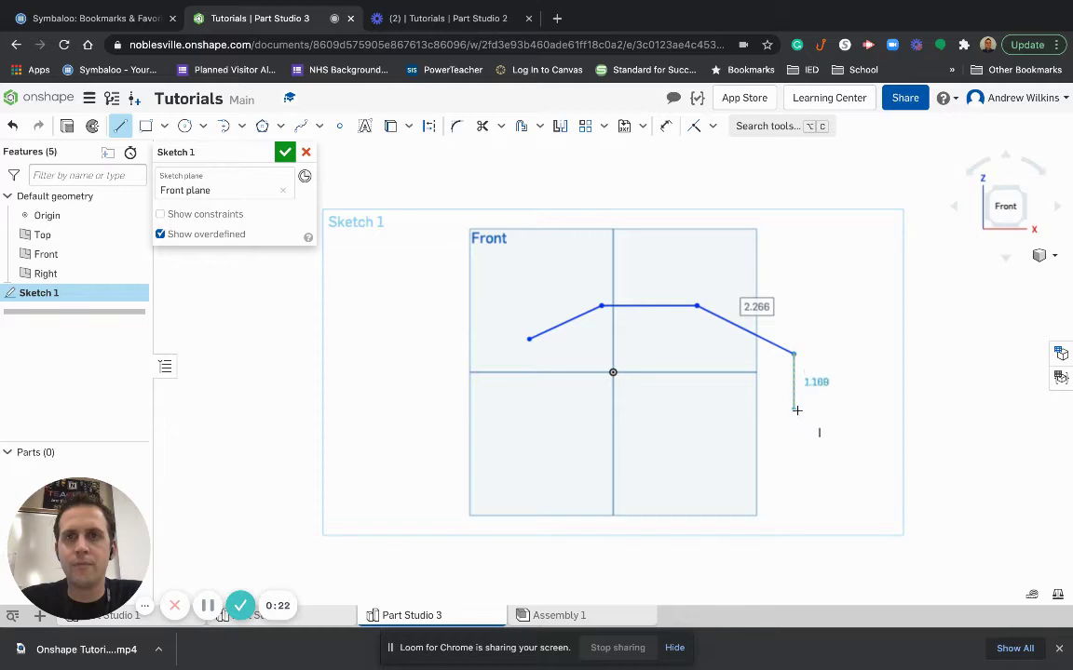
left_click(793, 409)
key("Escape")
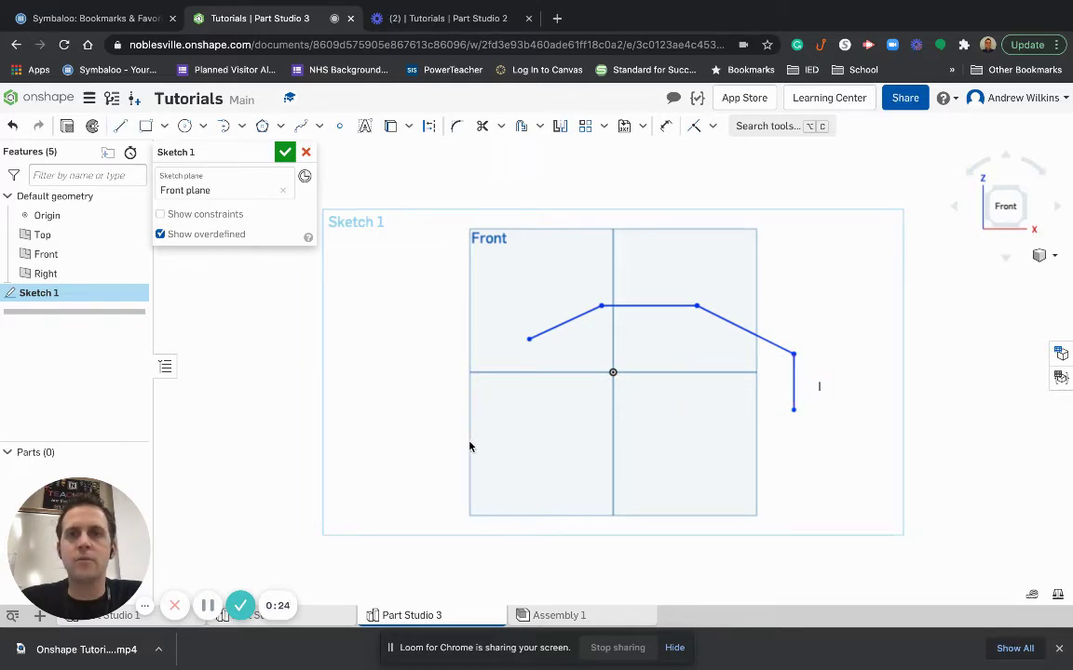
left_click(285, 152)
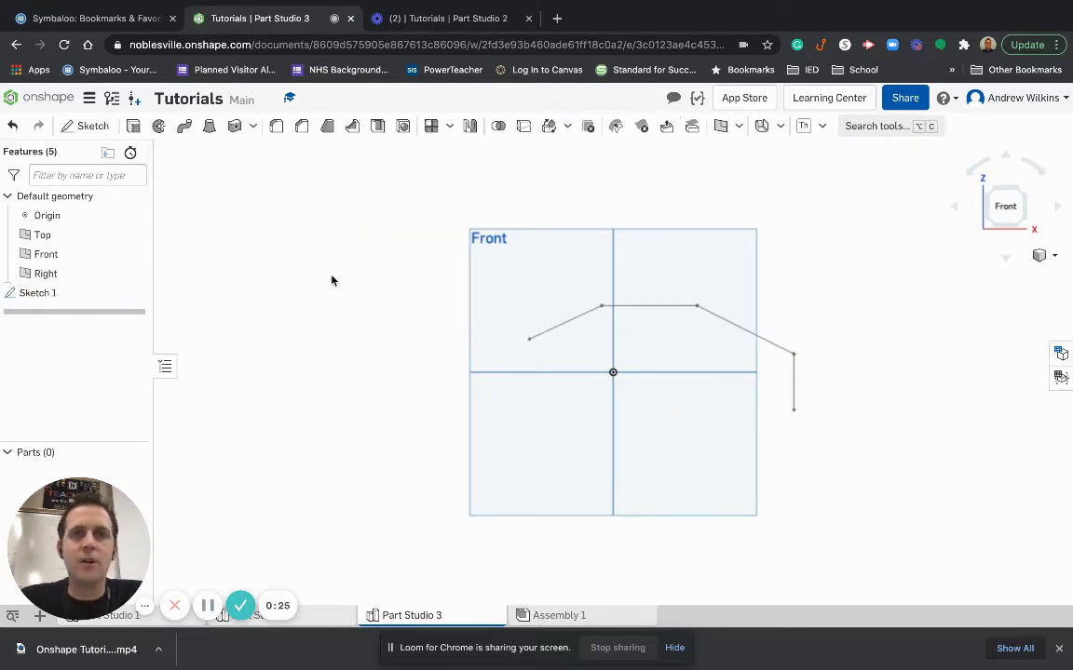
key("shift+7")
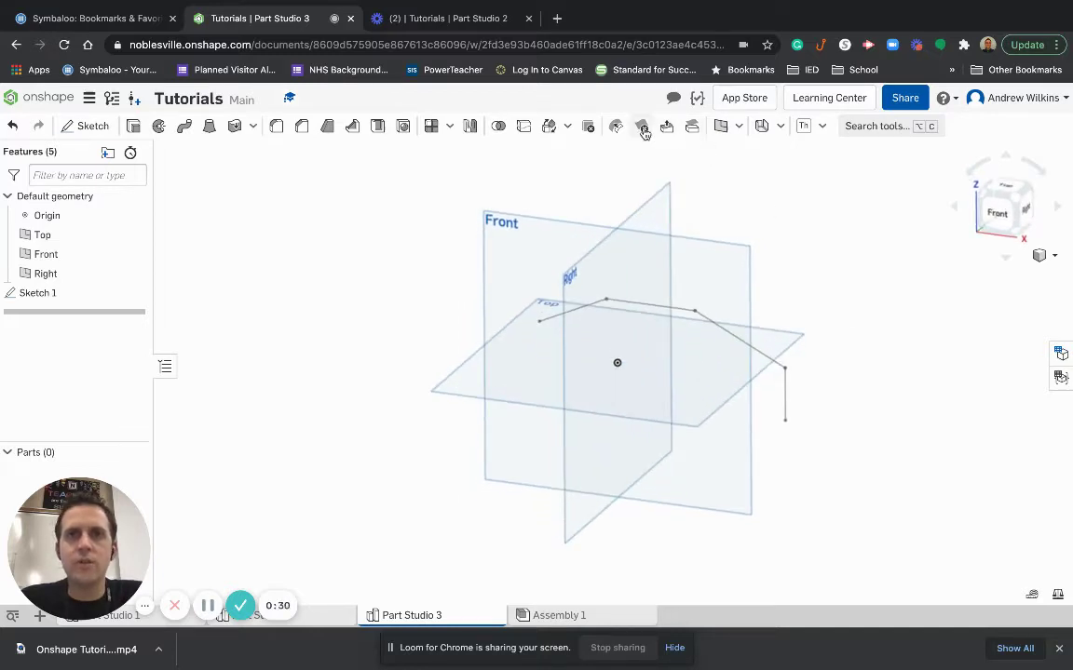
left_click(740, 127)
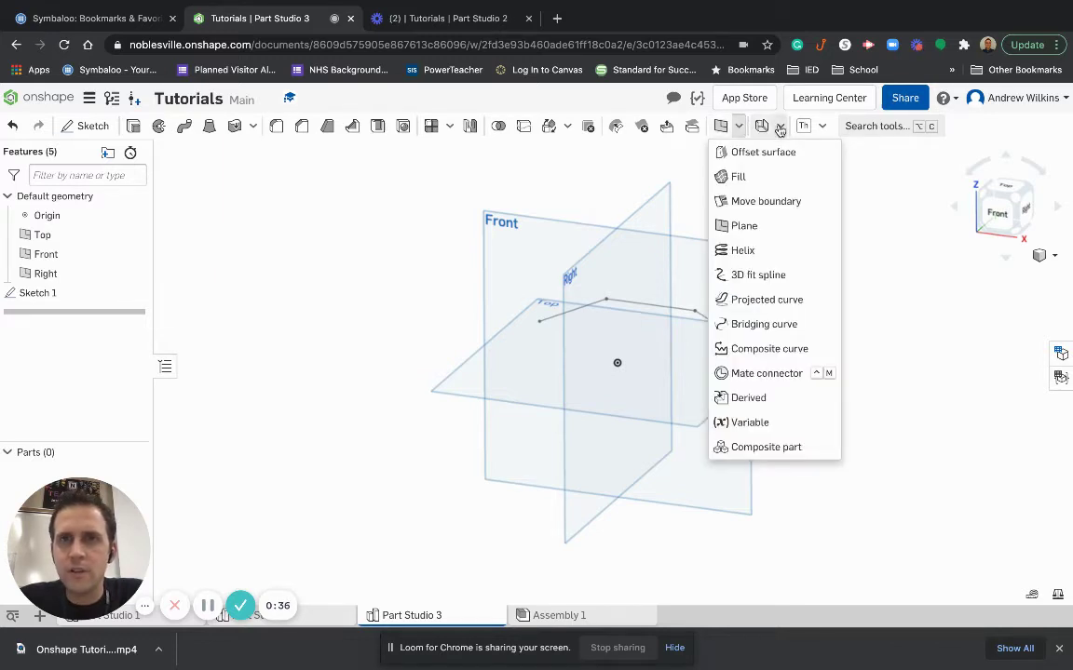
left_click(781, 127)
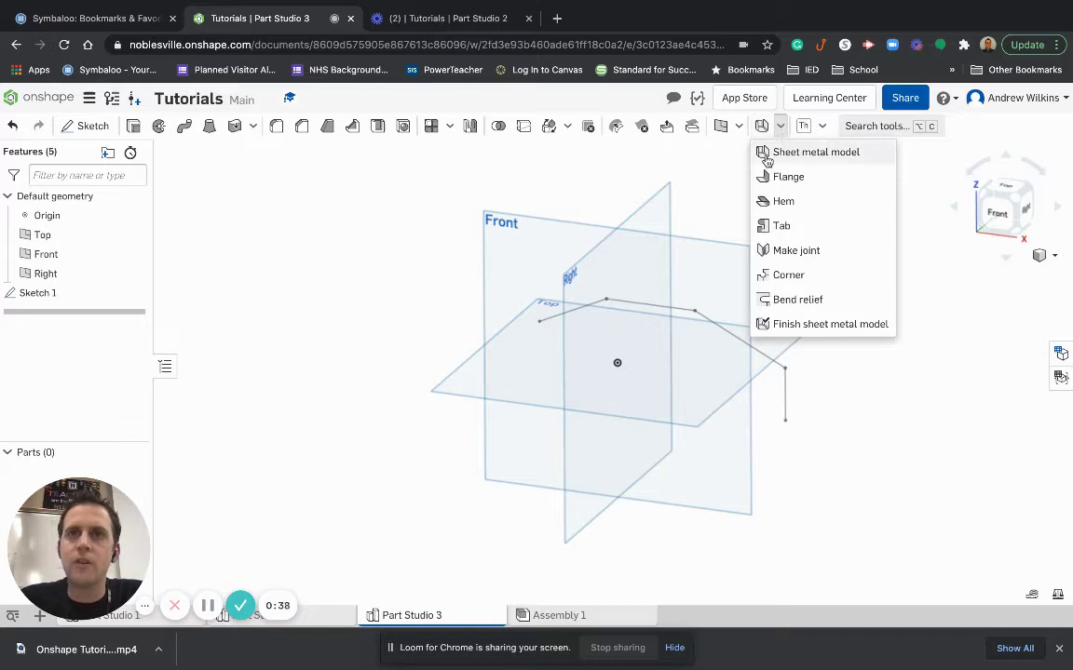
left_click(777, 153)
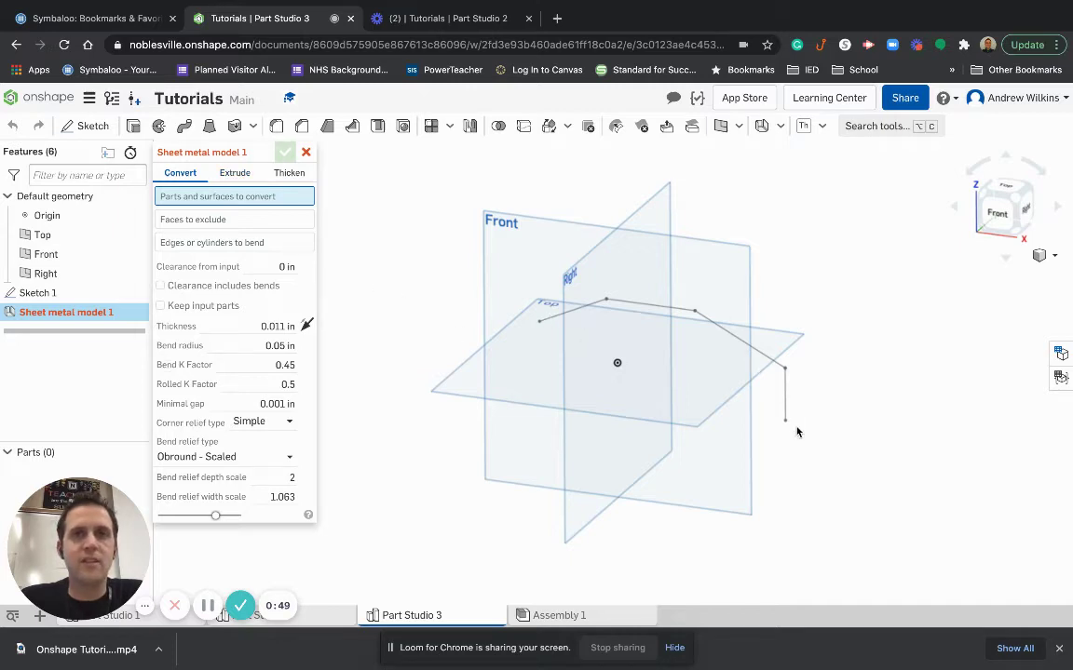
Extrude both sloped lines, the top line and the vertical end line into sheet metal
left_click(231, 175)
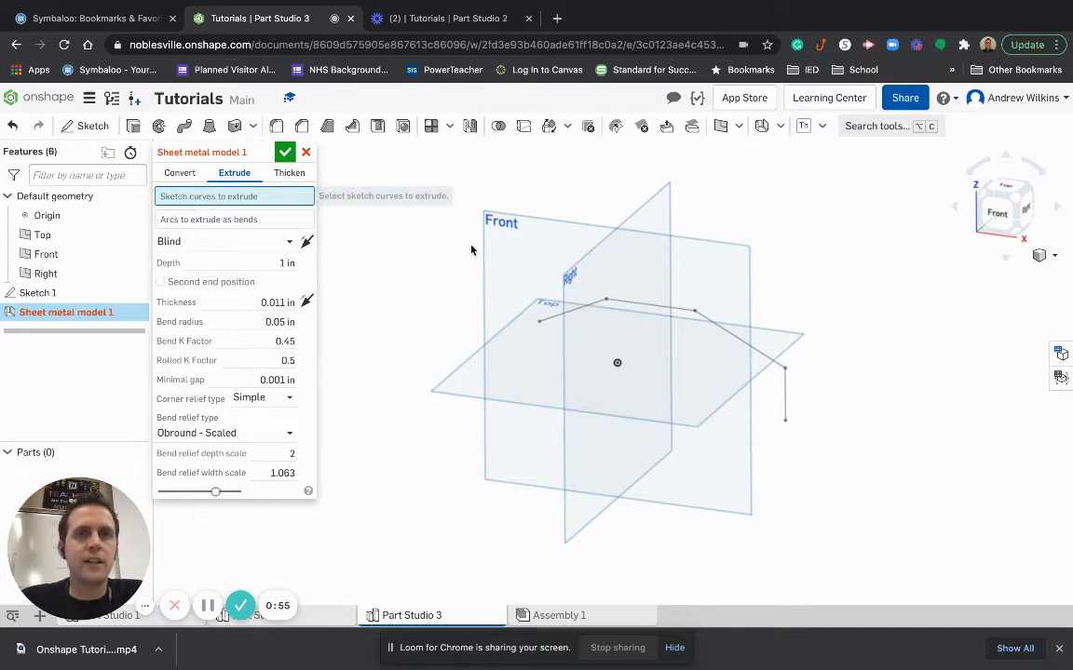
left_click(559, 315)
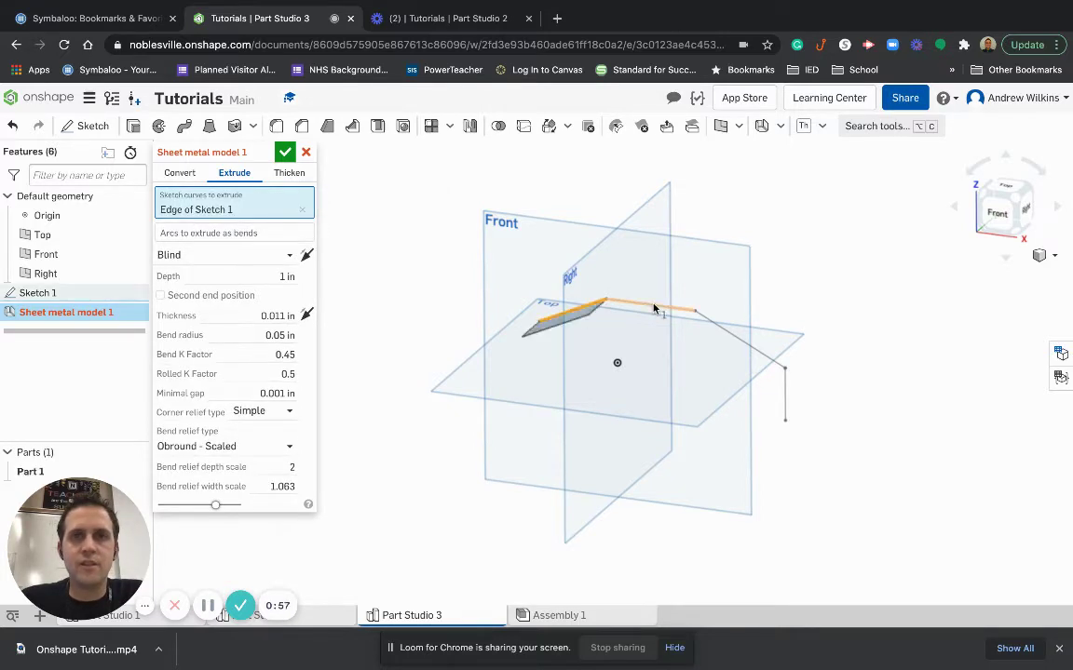
left_click(657, 305)
left_click(715, 326)
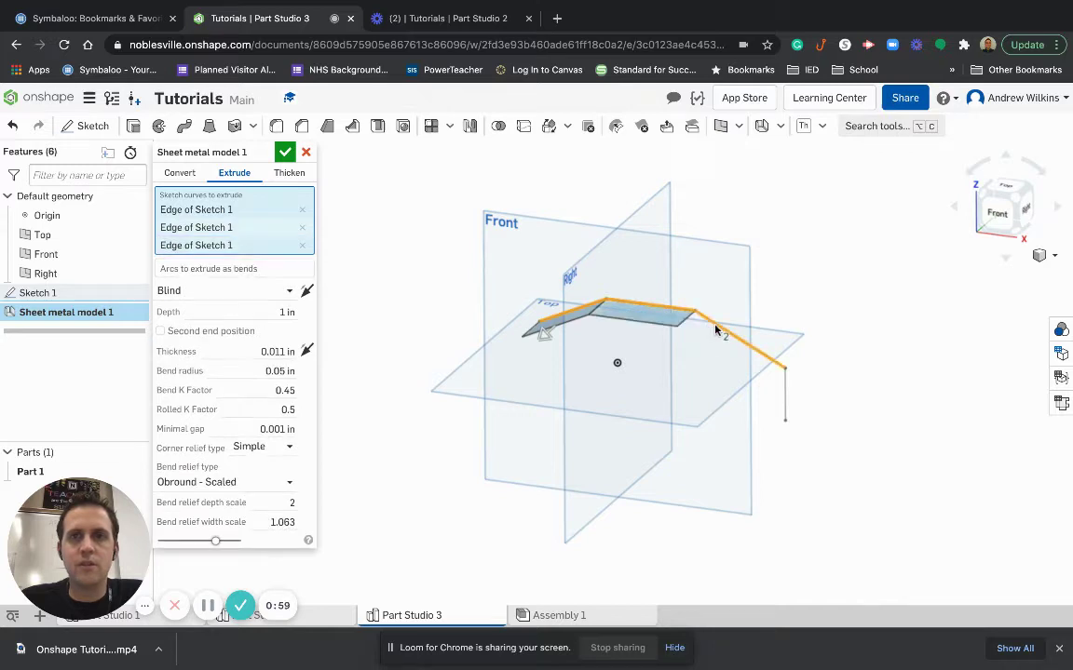
left_click(786, 401)
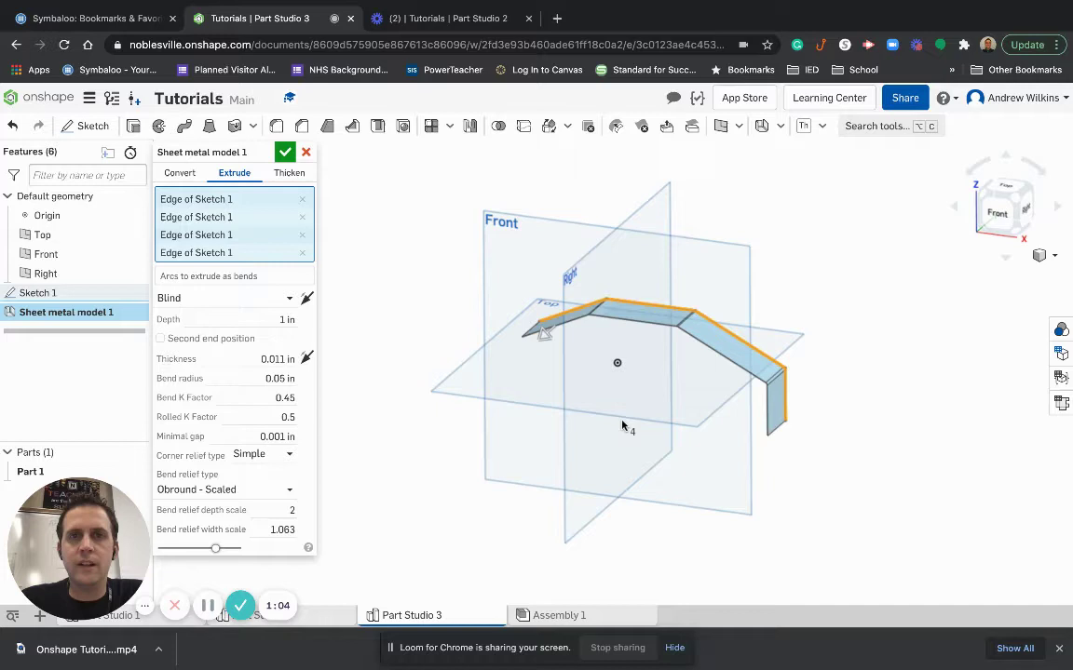
right_click_drag(622, 426, 617, 366)
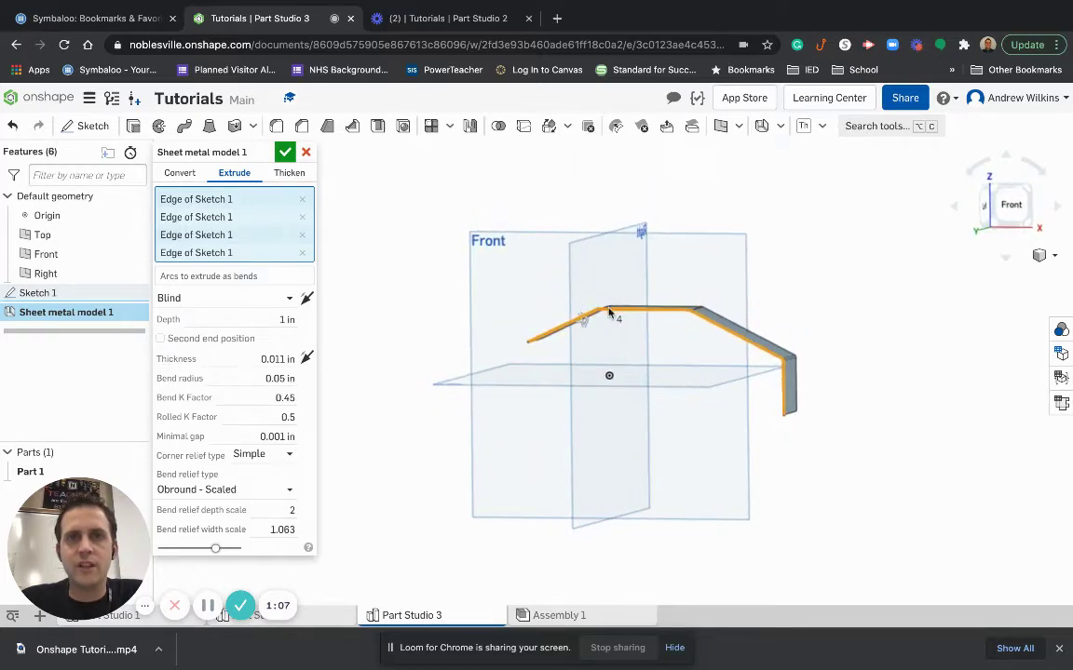
scroll(610, 315, "down", 3)
scroll(607, 315, "up", 8)
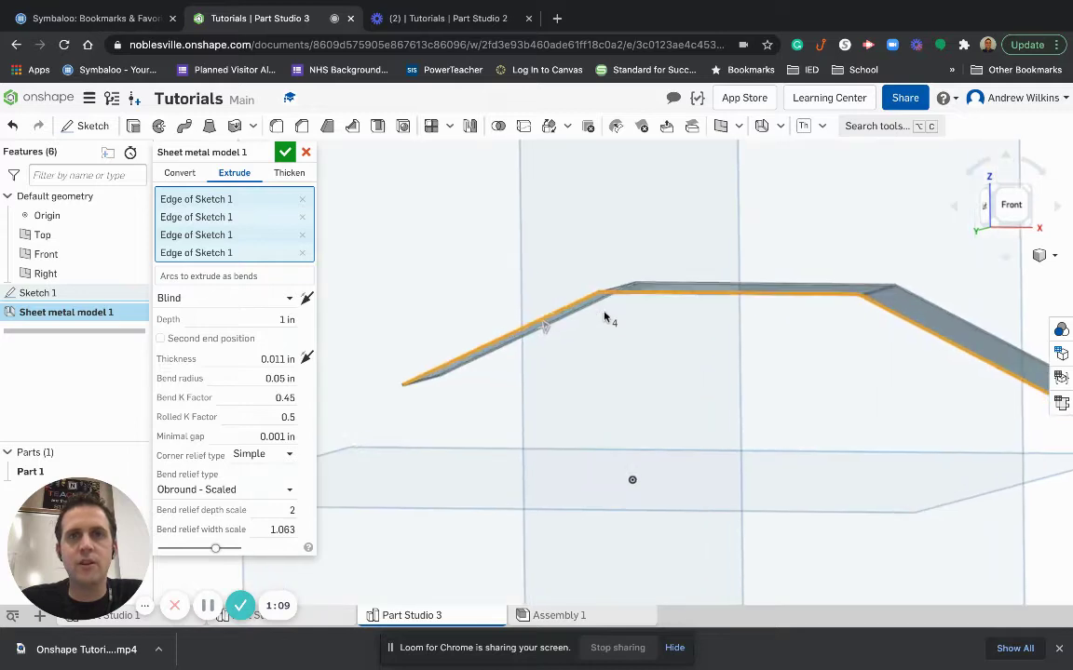
scroll(604, 317, "up", 5)
right_click_drag(682, 319, 590, 357)
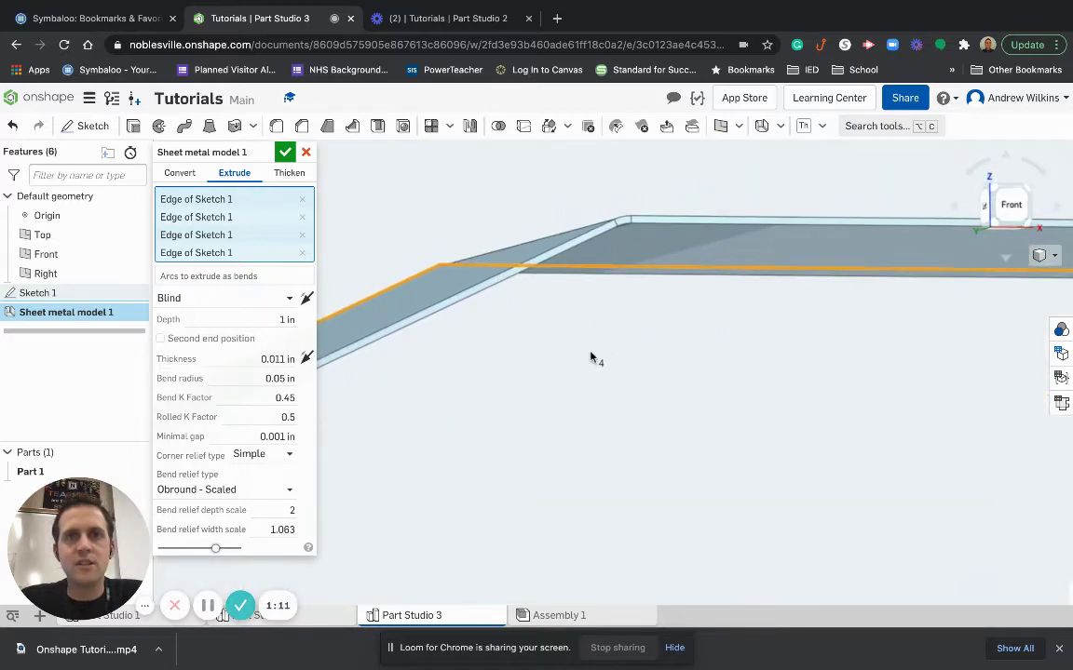
Change the sheet thickness from 0.011 to 0.1 in and inspect the thicker preview
key("shift+1")
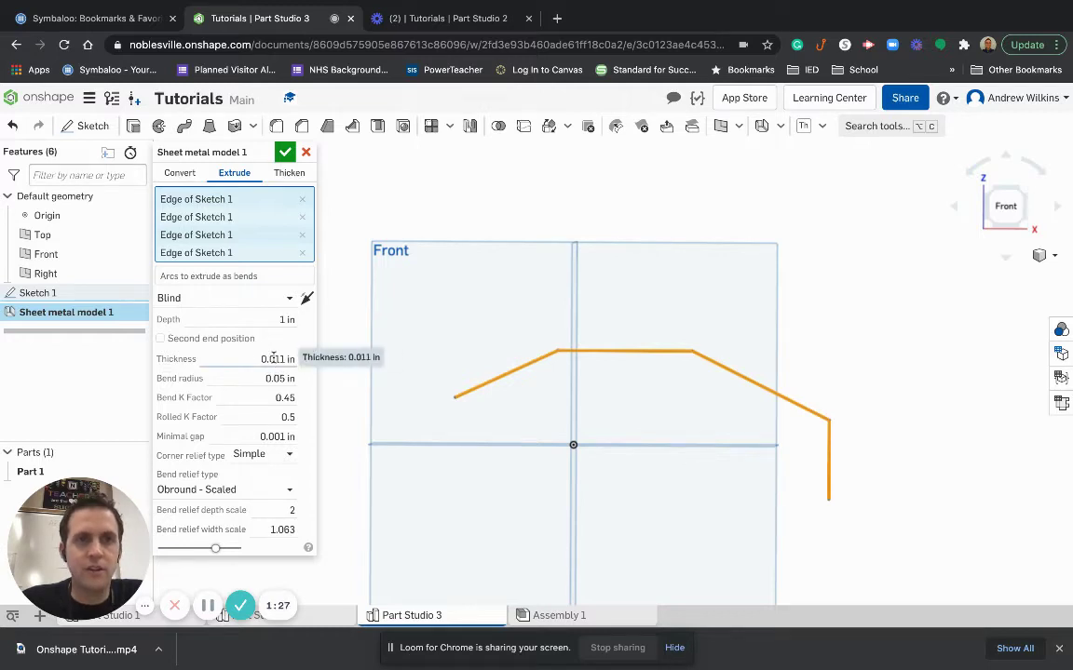
left_click(273, 359)
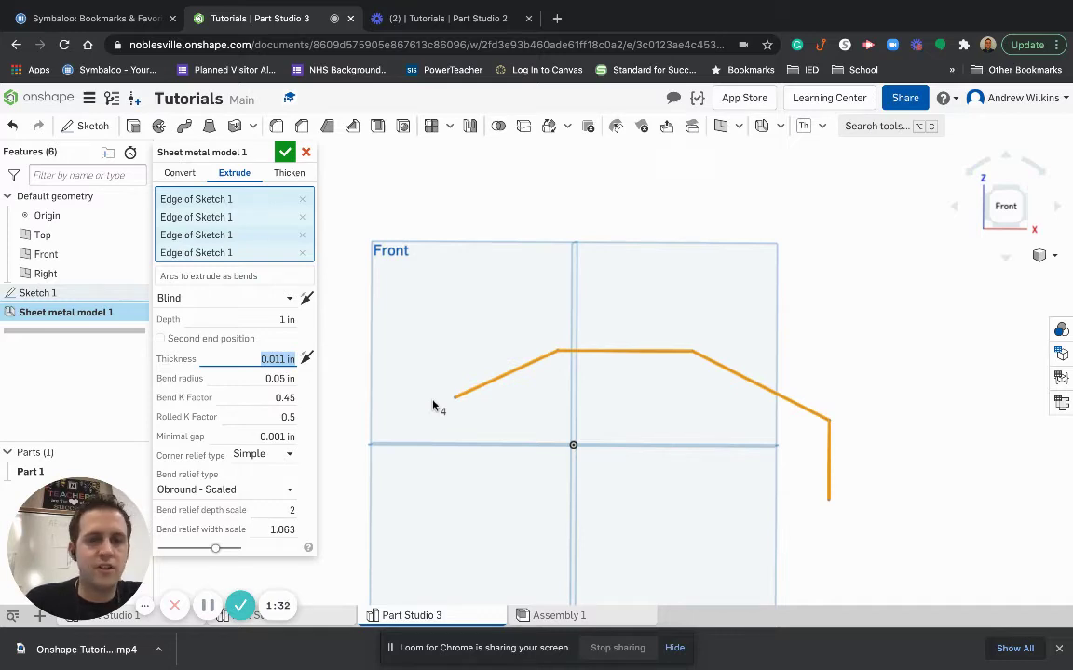
key("BackSpace")
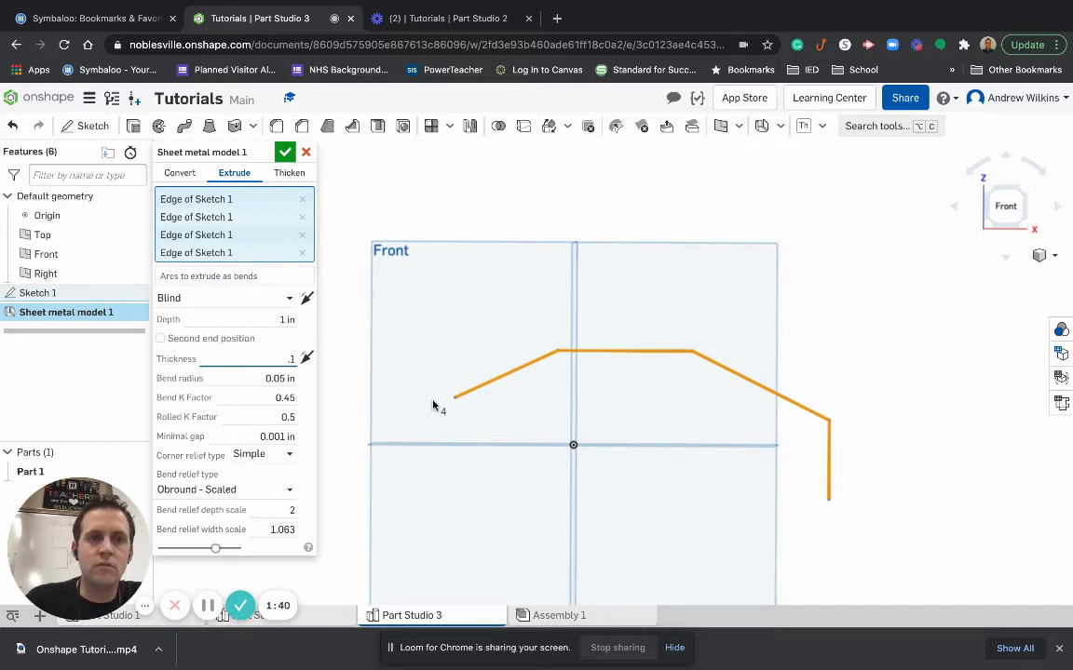
type(".1")
key("Return")
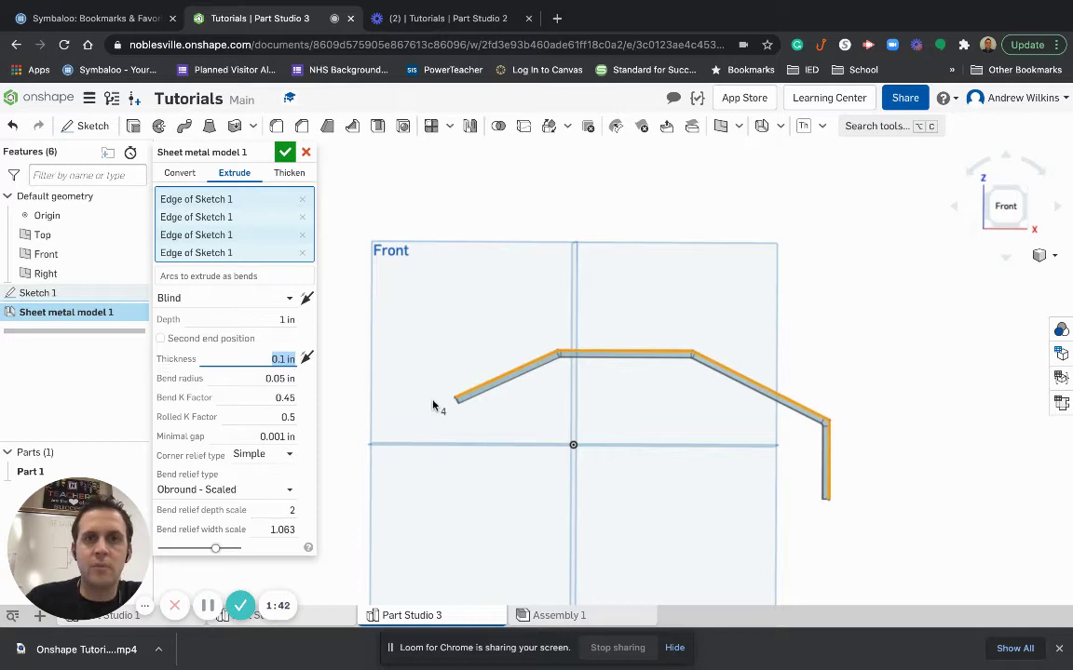
right_click_drag(816, 501, 772, 512)
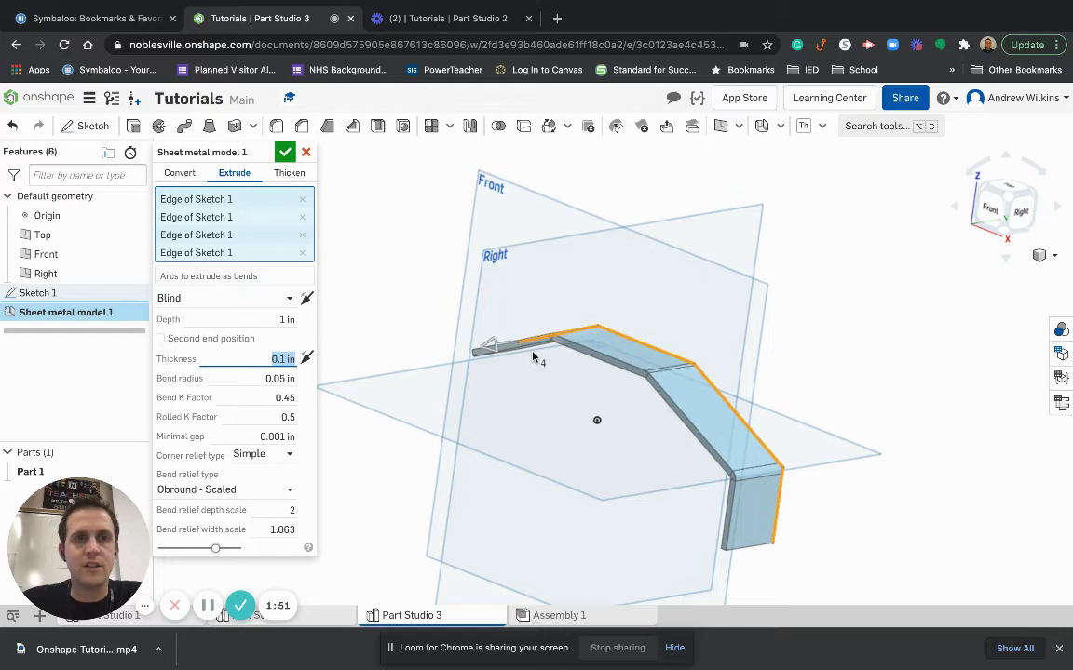
Commit the sheet metal model as Part 1 and rotate toward its end flange
key("Return")
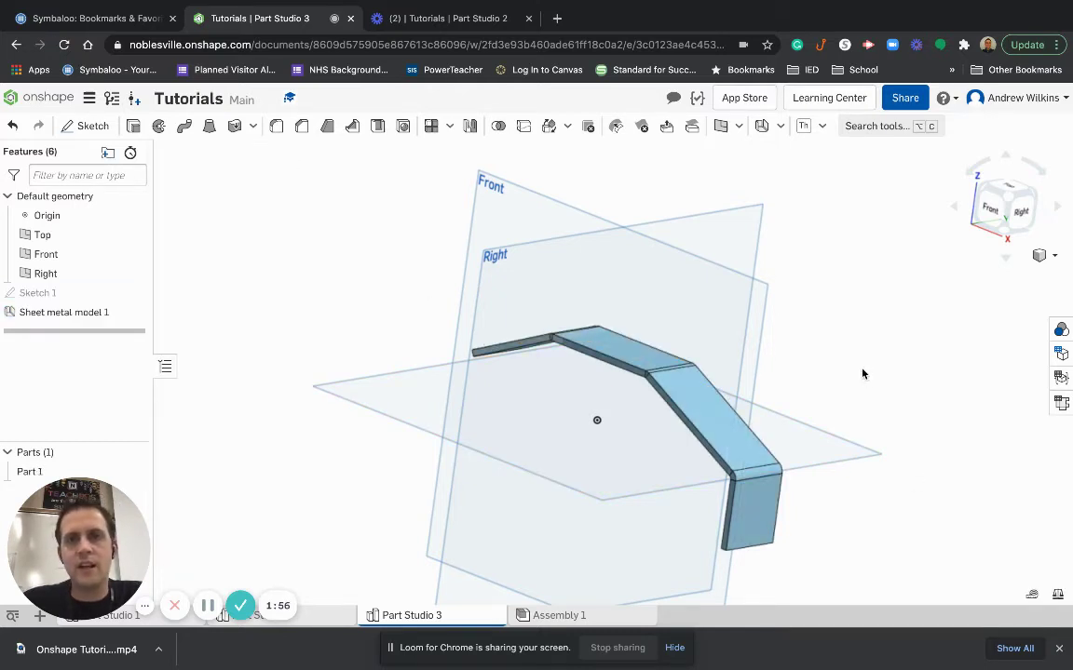
right_click_drag(867, 372, 826, 378)
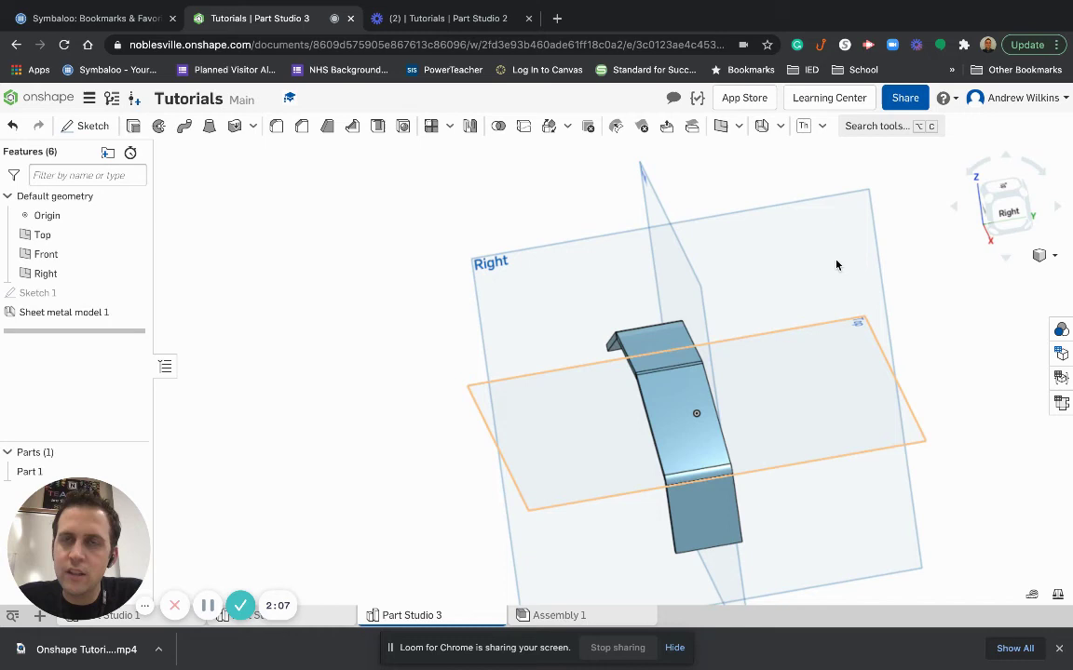
left_click(781, 128)
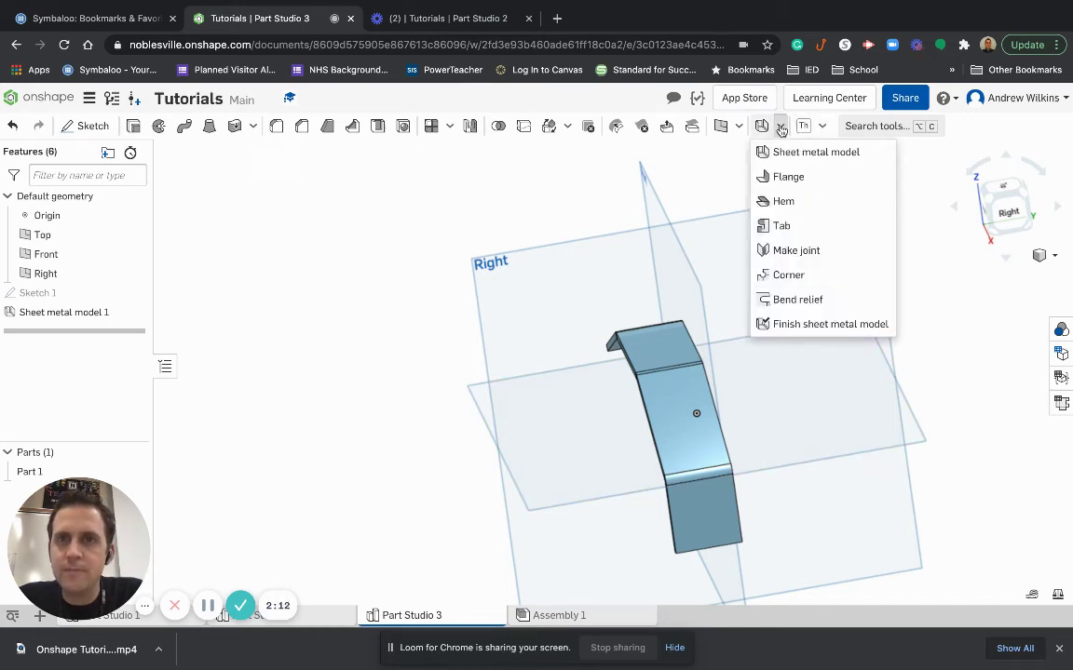
left_click(781, 128)
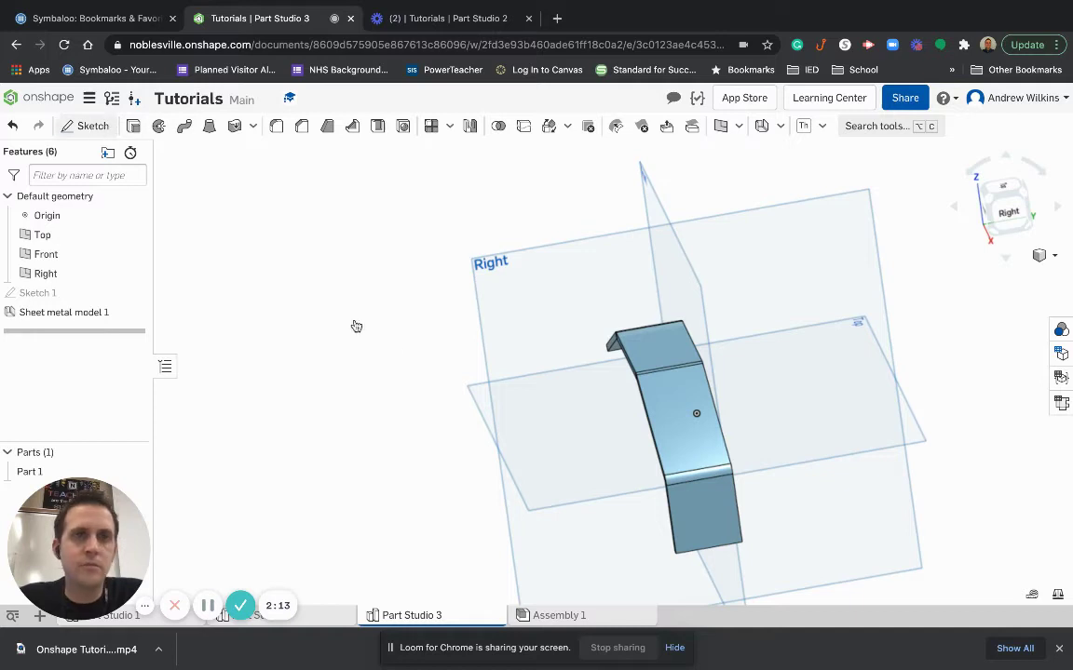
Start Sketch 2 on the vertical end flange face and view it normal
left_click(675, 522)
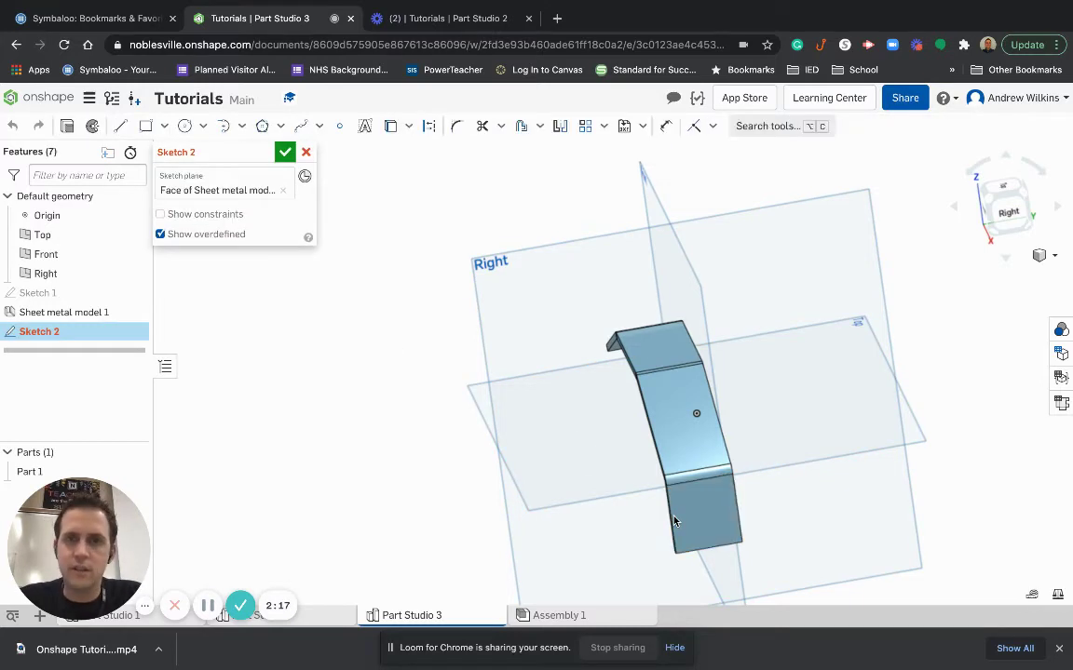
right_click(675, 520)
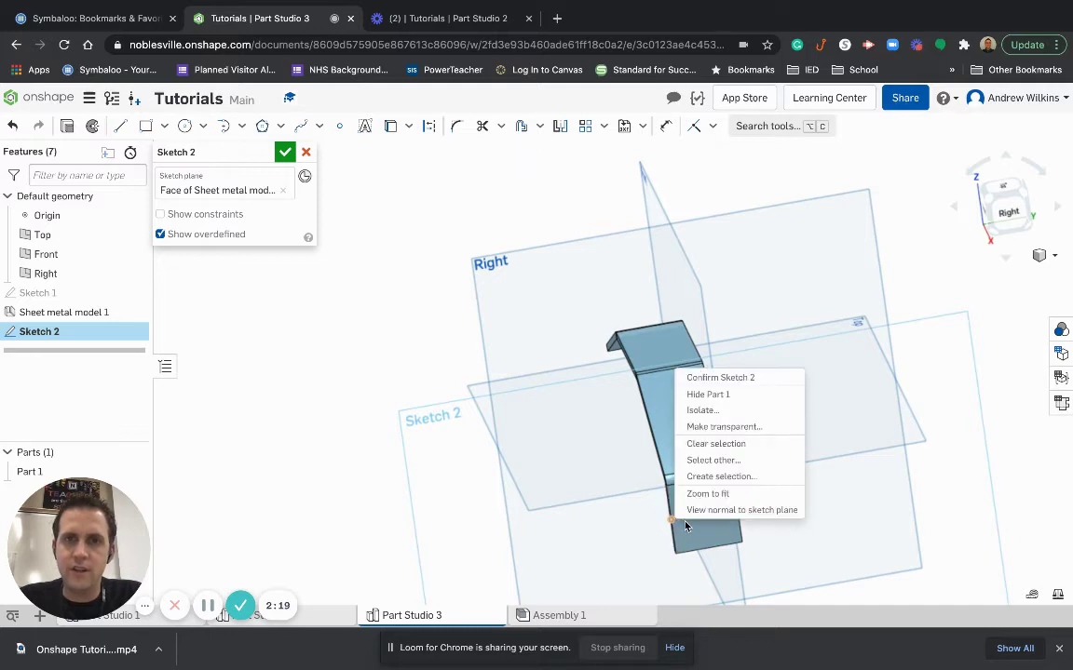
left_click(703, 507)
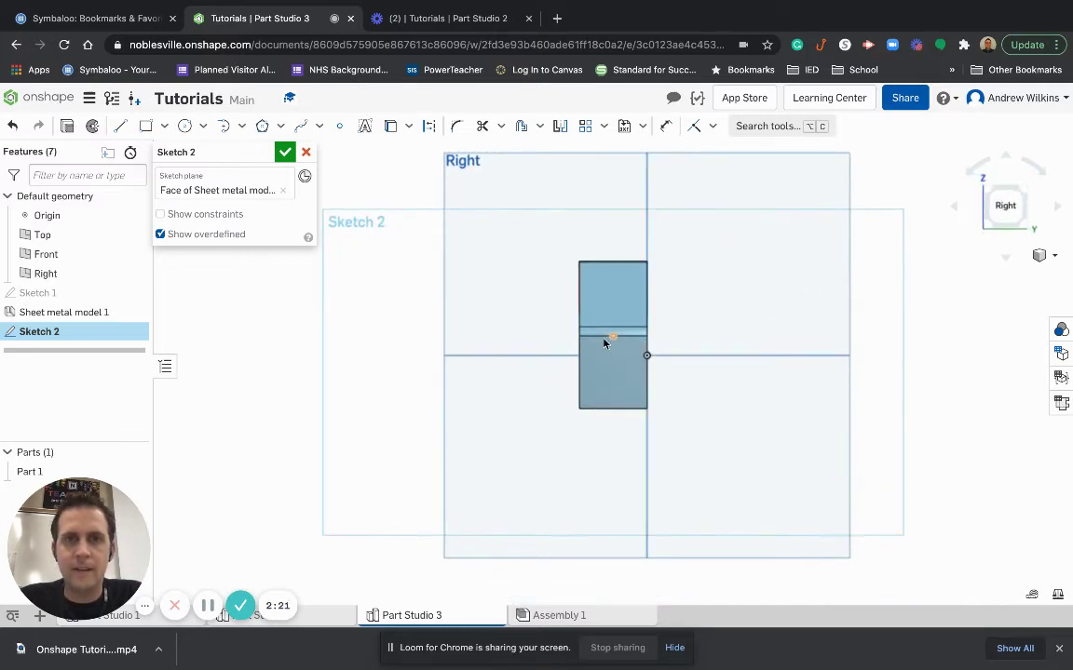
scroll(596, 366, "down", 2)
scroll(598, 372, "up", 8)
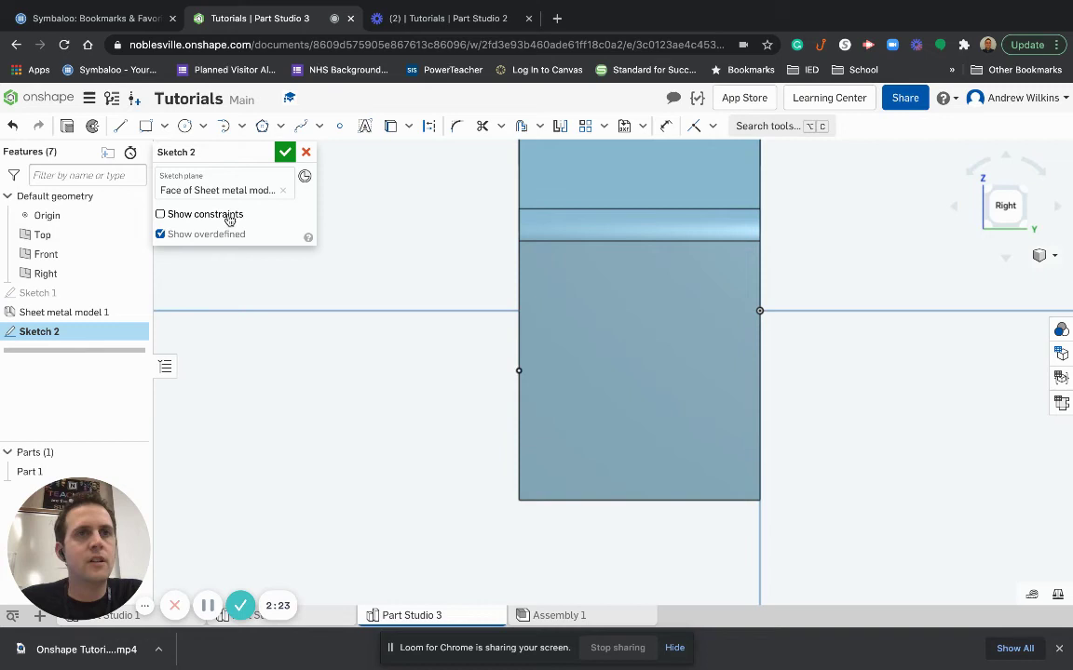
Draw left and right corner rectangles from the flange bottom up to its top edge
left_click(145, 125)
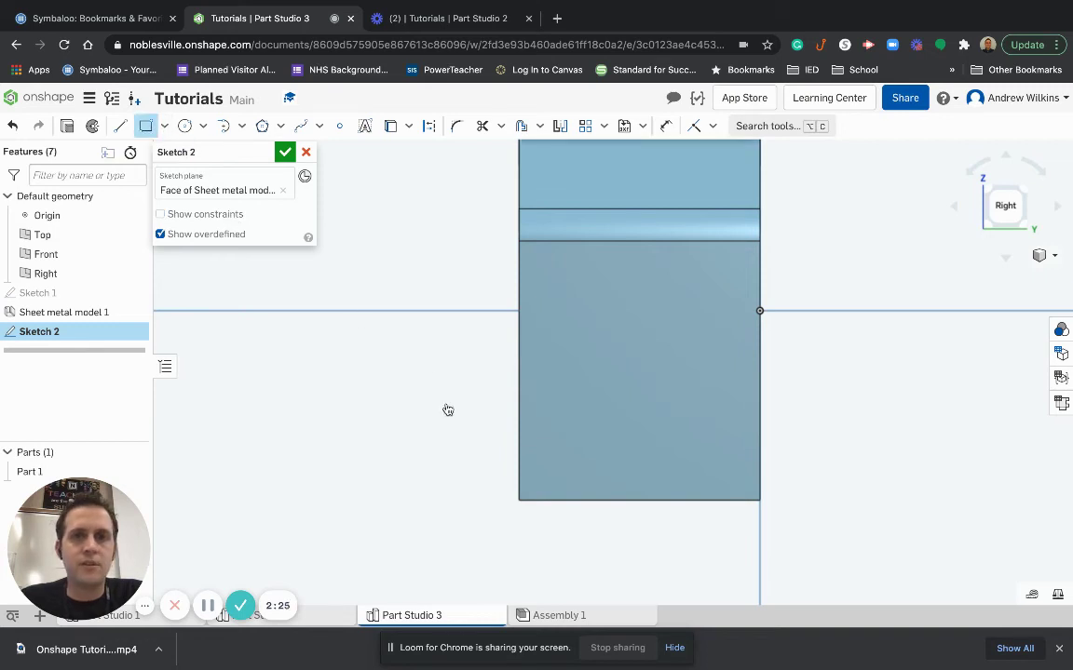
left_click(521, 502)
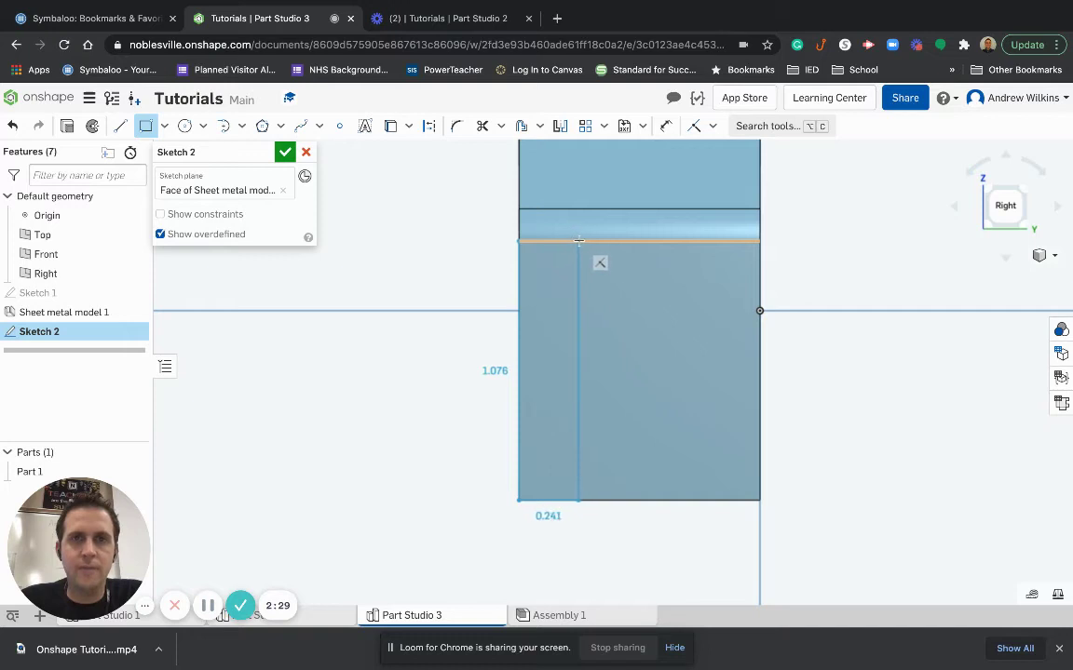
left_click(576, 240)
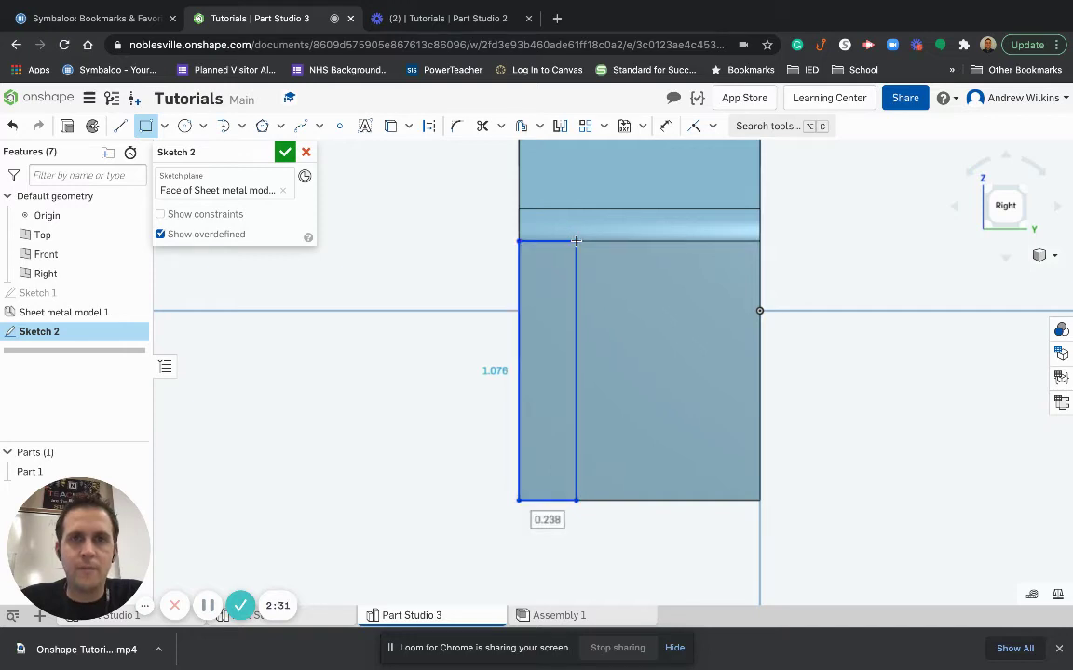
left_click(684, 500)
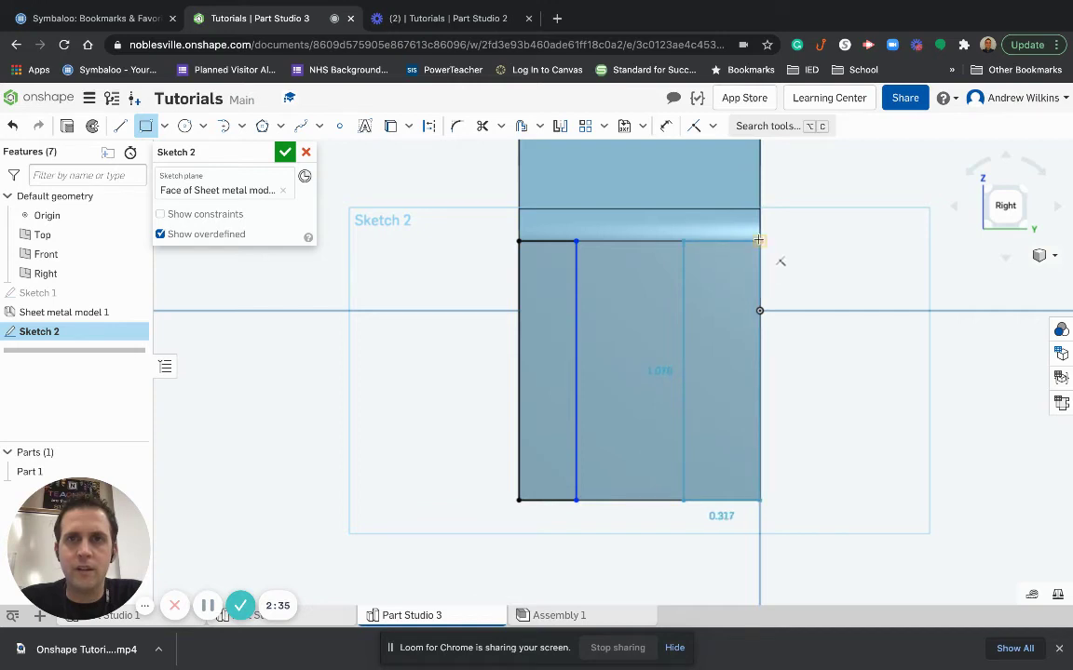
left_click(759, 240)
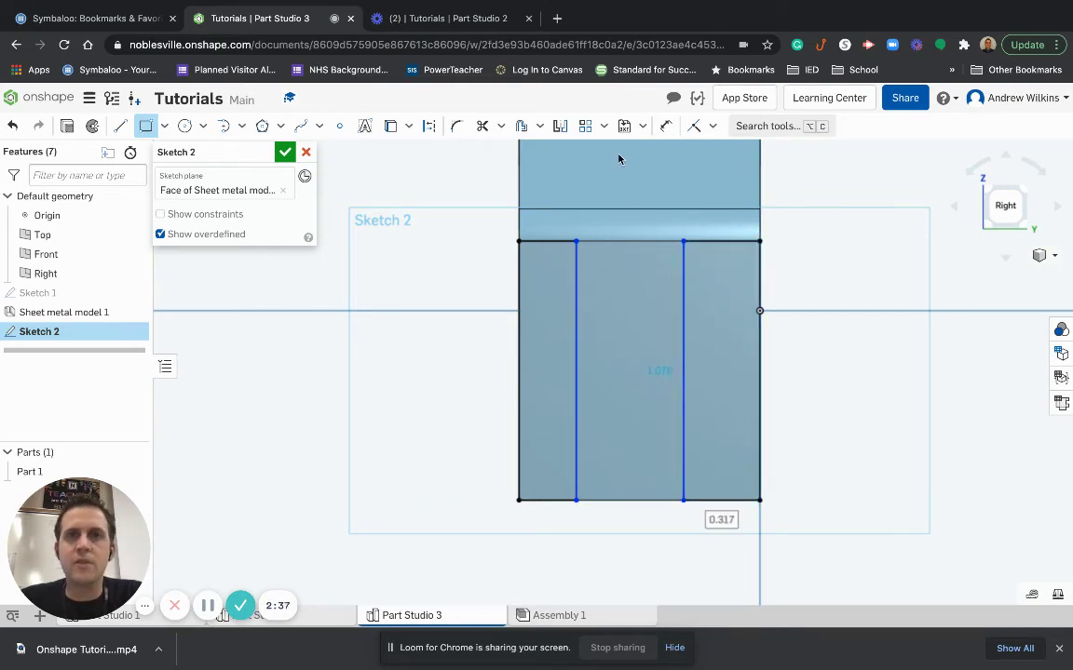
key("Escape")
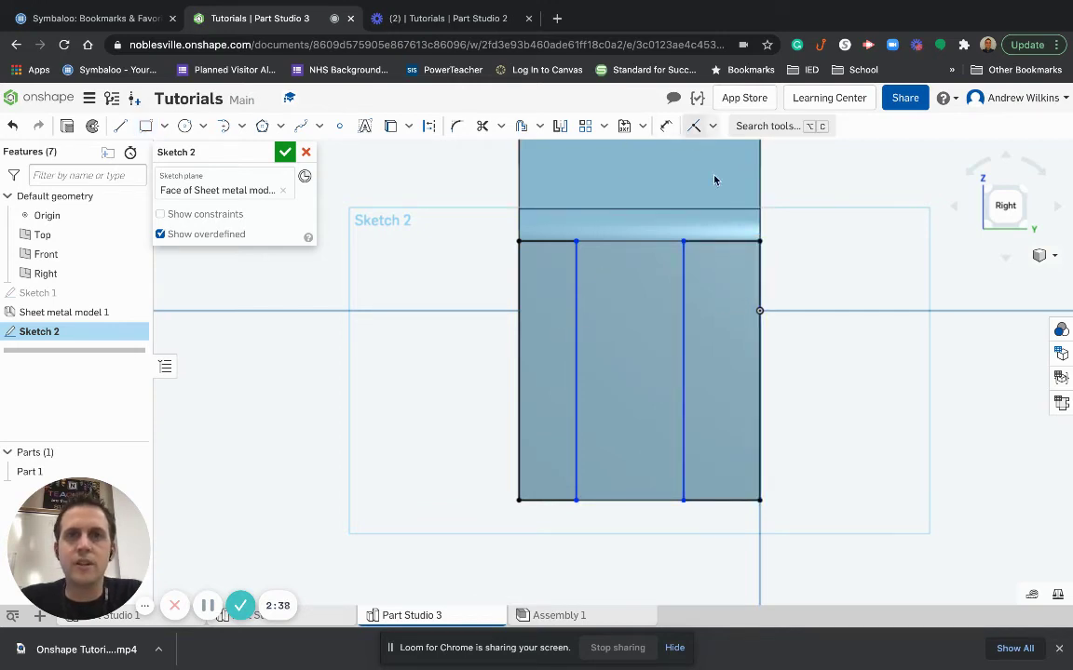
Make the two rectangles' bottom edges equal in width
left_click(723, 501)
left_click(549, 502)
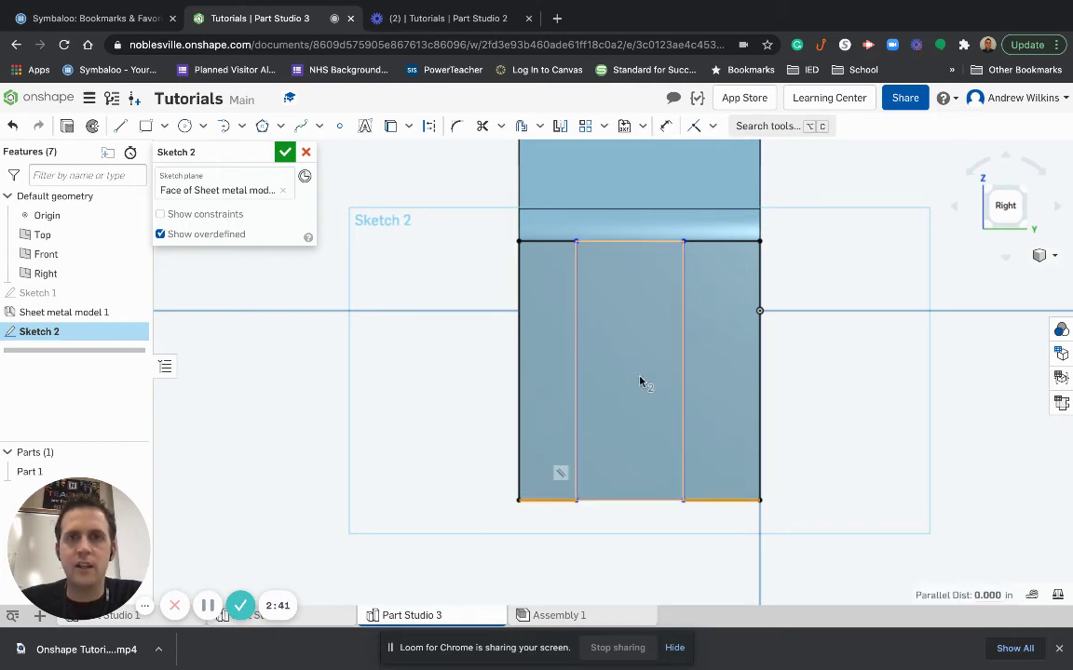
left_click(713, 126)
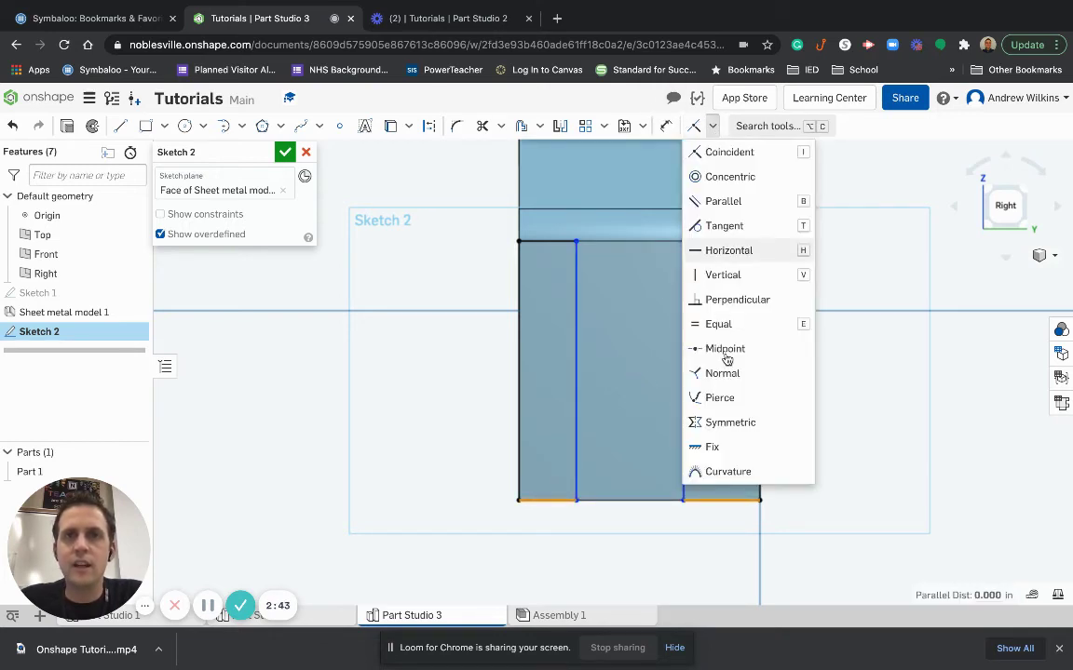
left_click(721, 326)
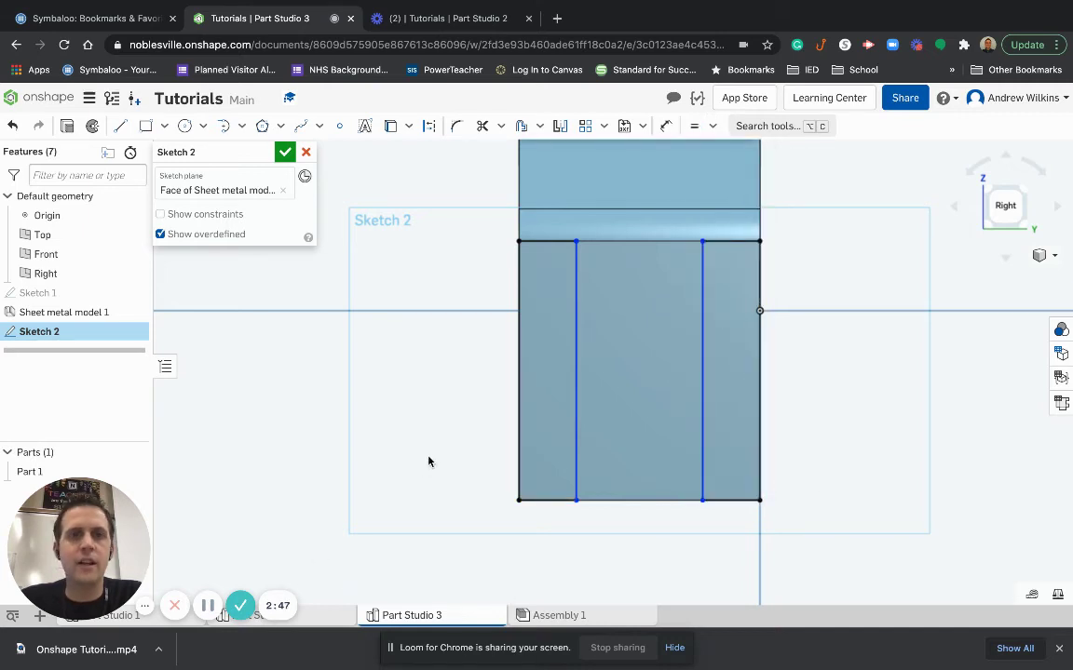
Finish Sketch 2 and extrude with the left and right side strips selected
left_click(284, 152)
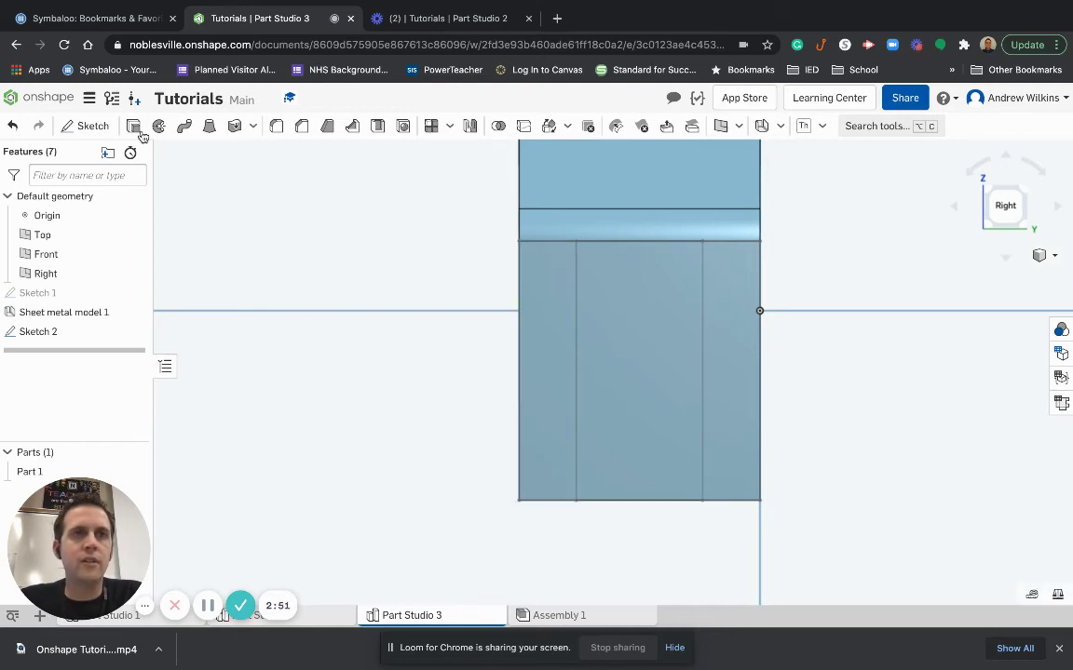
key("shift+e")
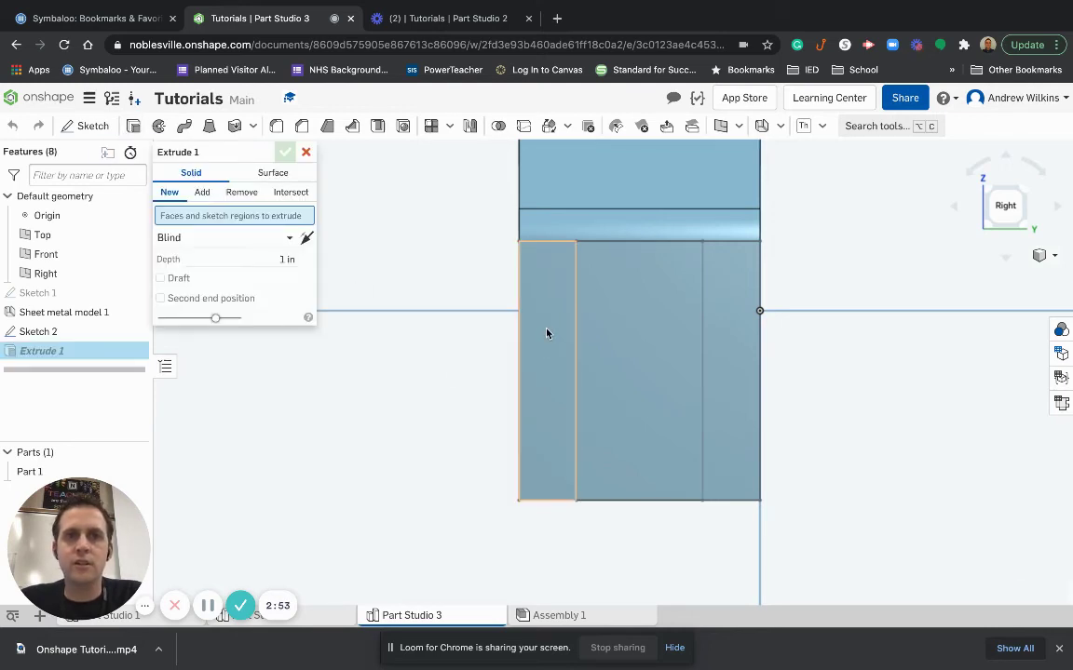
left_click(546, 332)
left_click(742, 358)
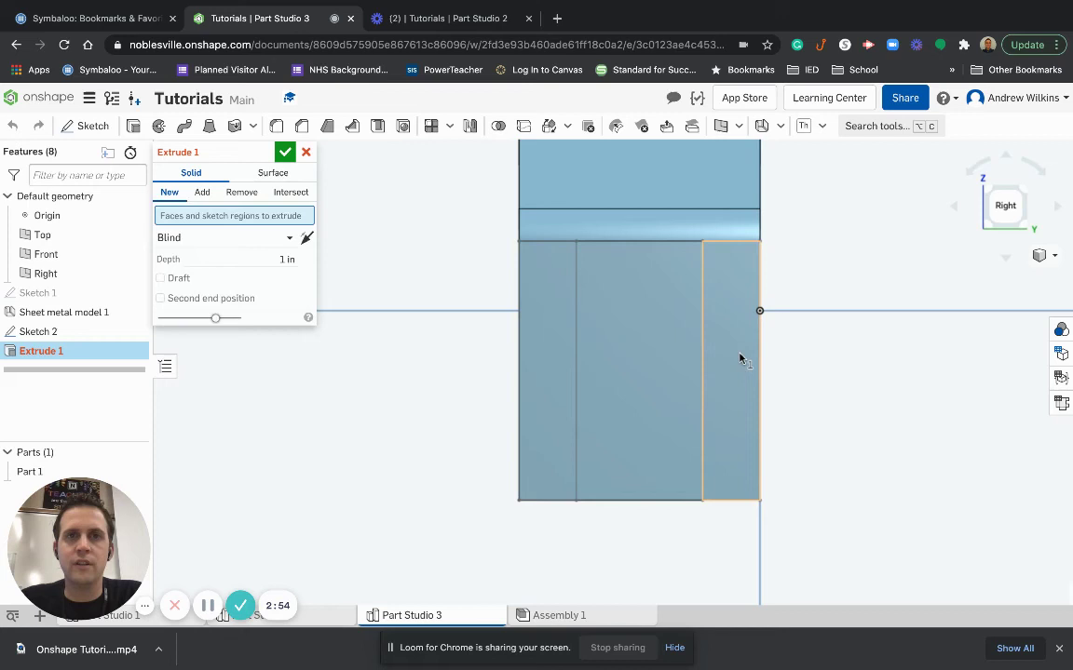
left_click(548, 298)
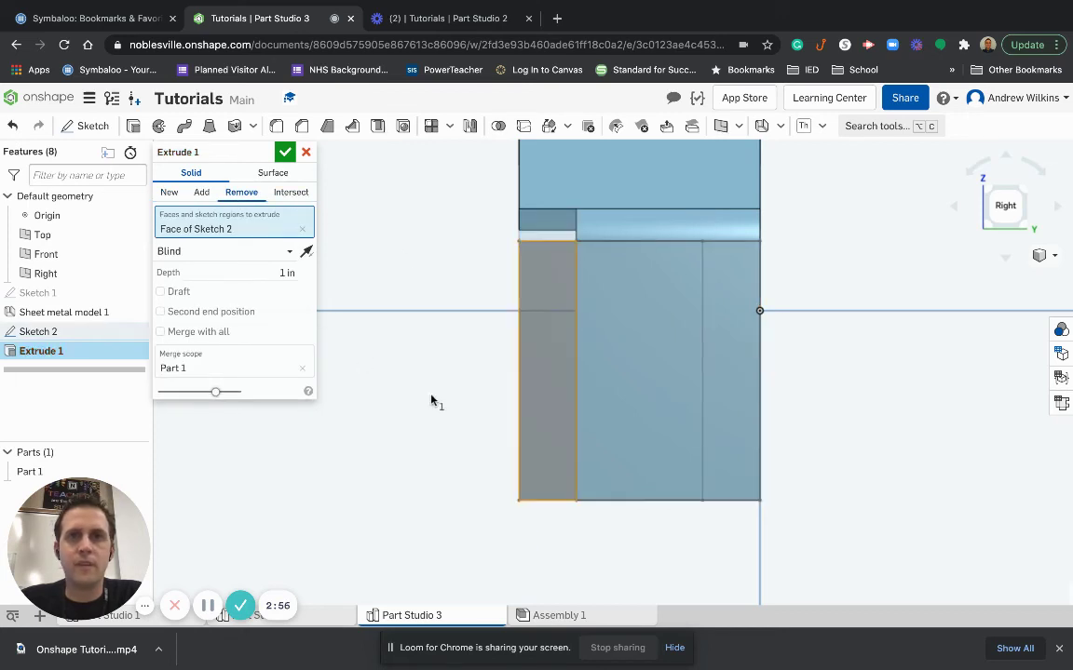
right_click_drag(431, 401, 446, 406)
left_click(447, 410)
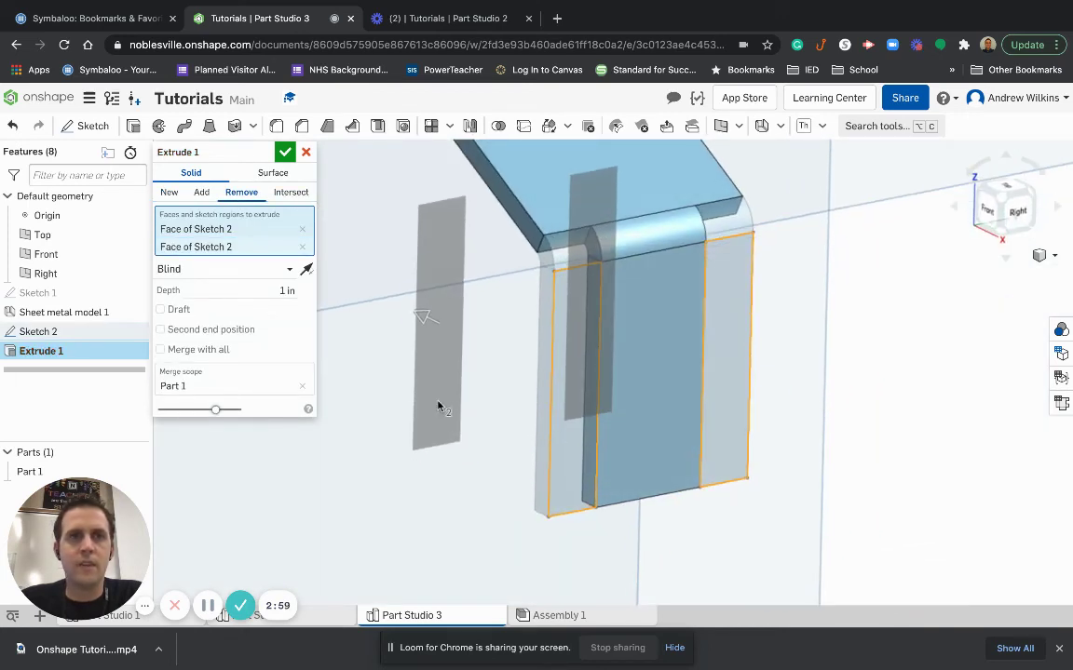
Set the cut's end condition to Through all and check the preview
left_click(284, 269)
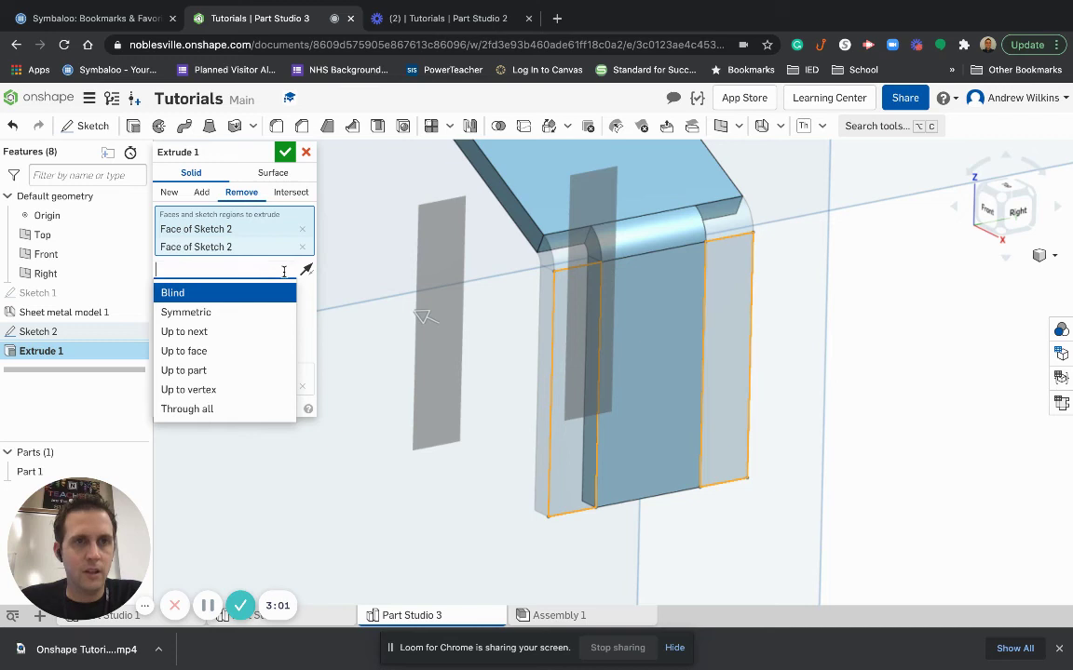
left_click(190, 409)
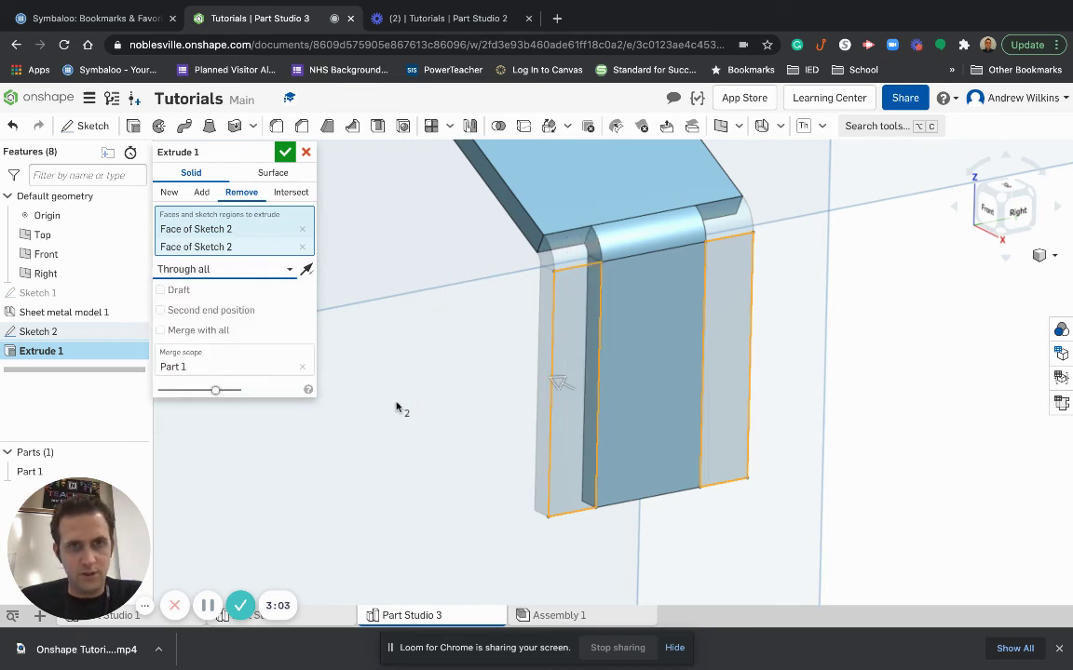
scroll(398, 408, "down", 8)
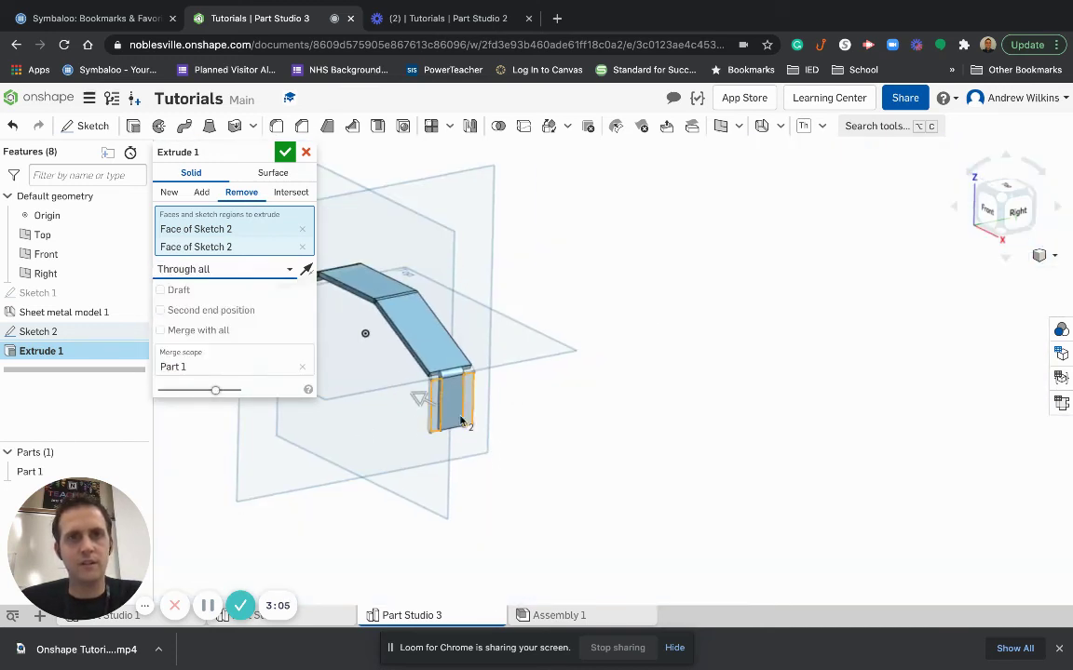
middle_click_drag(461, 421, 730, 382)
mouse_move(680, 394)
right_mouse_down()
mouse_move(753, 383)
mouse_move(663, 390)
right_mouse_up()
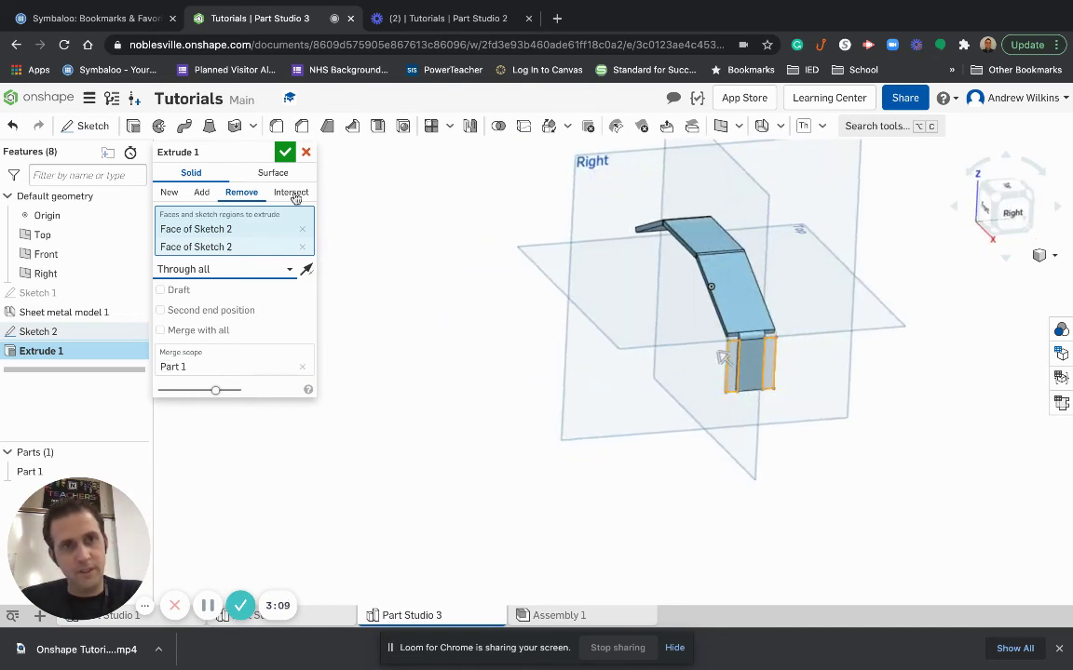
key("Return")
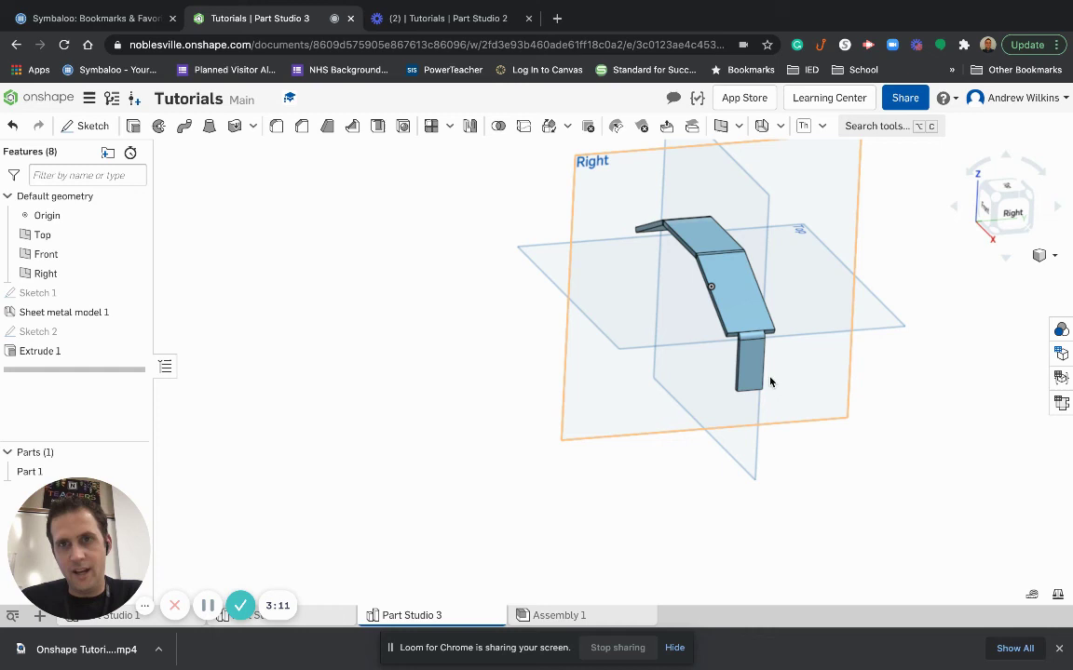
mouse_move(750, 411)
right_mouse_down()
mouse_move(763, 411)
mouse_move(764, 397)
right_mouse_up()
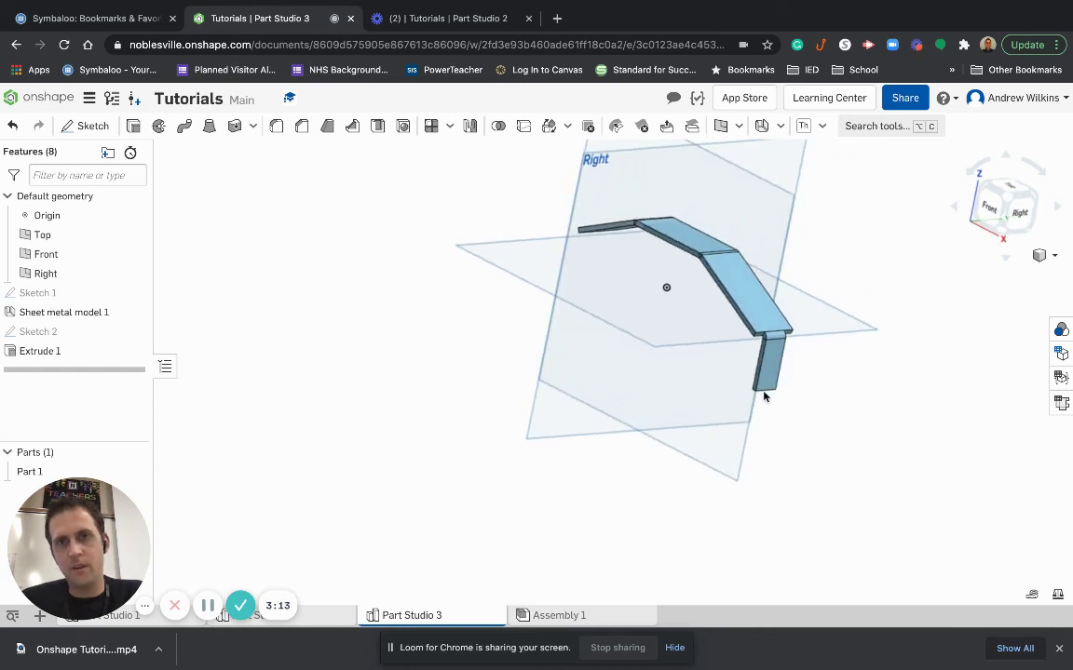
scroll(771, 346, "up", 10)
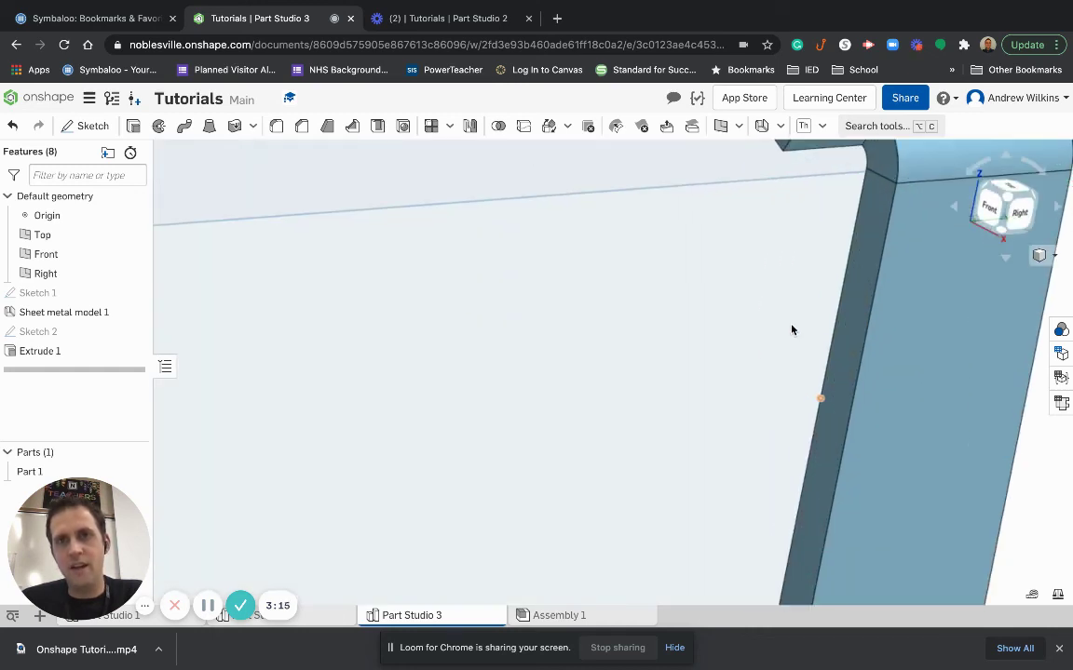
middle_click_drag(759, 369, 537, 522)
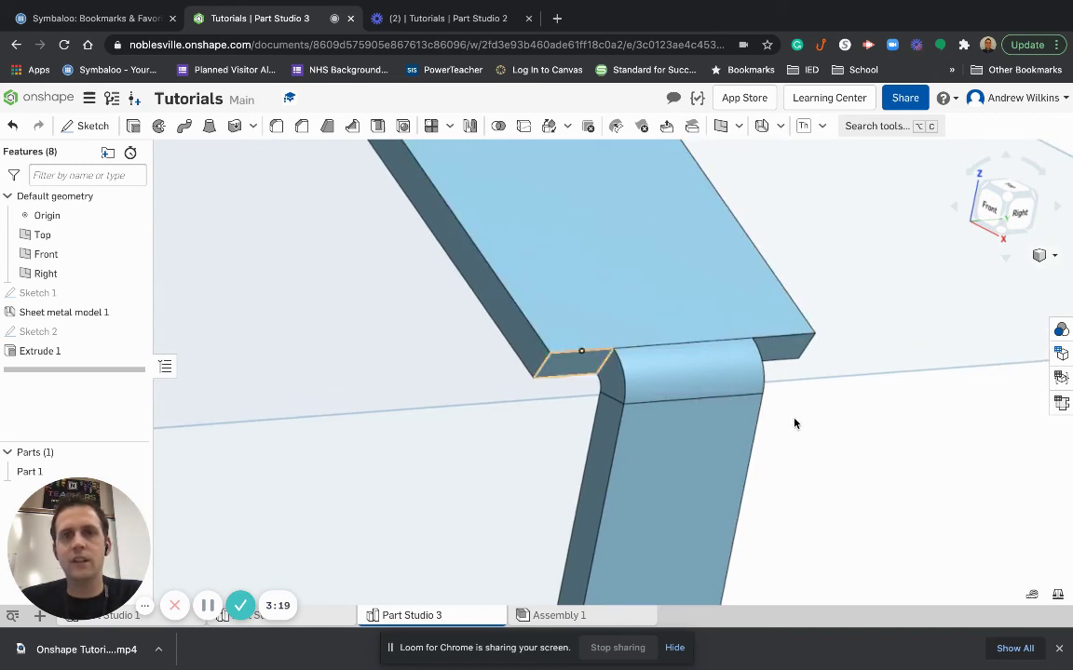
right_click_drag(801, 445, 752, 453)
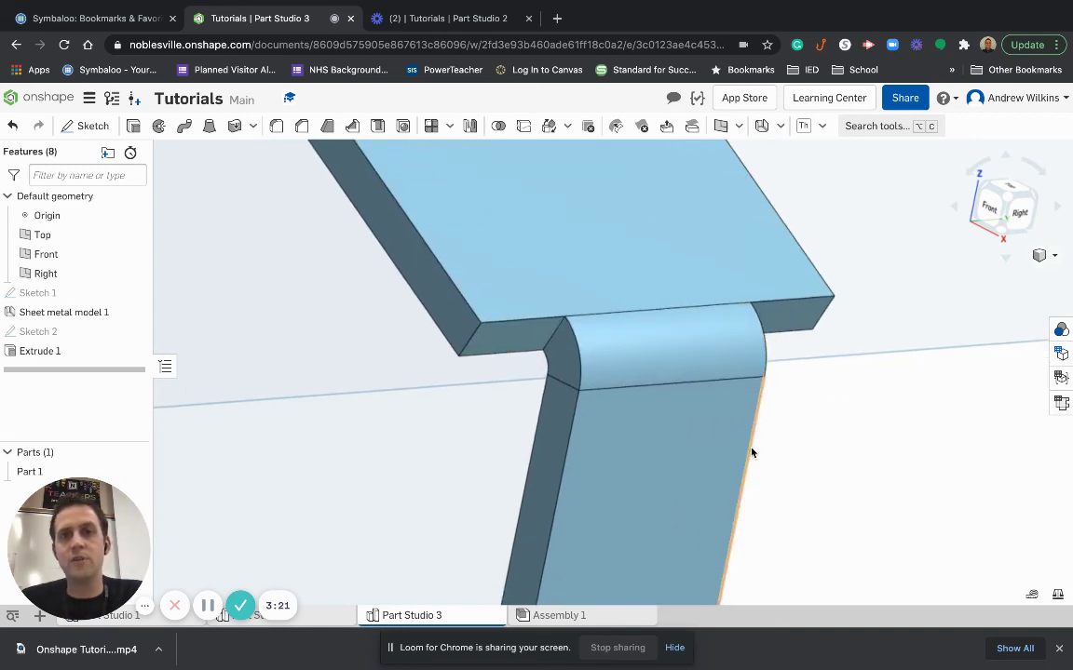
scroll(752, 453, "down", 10)
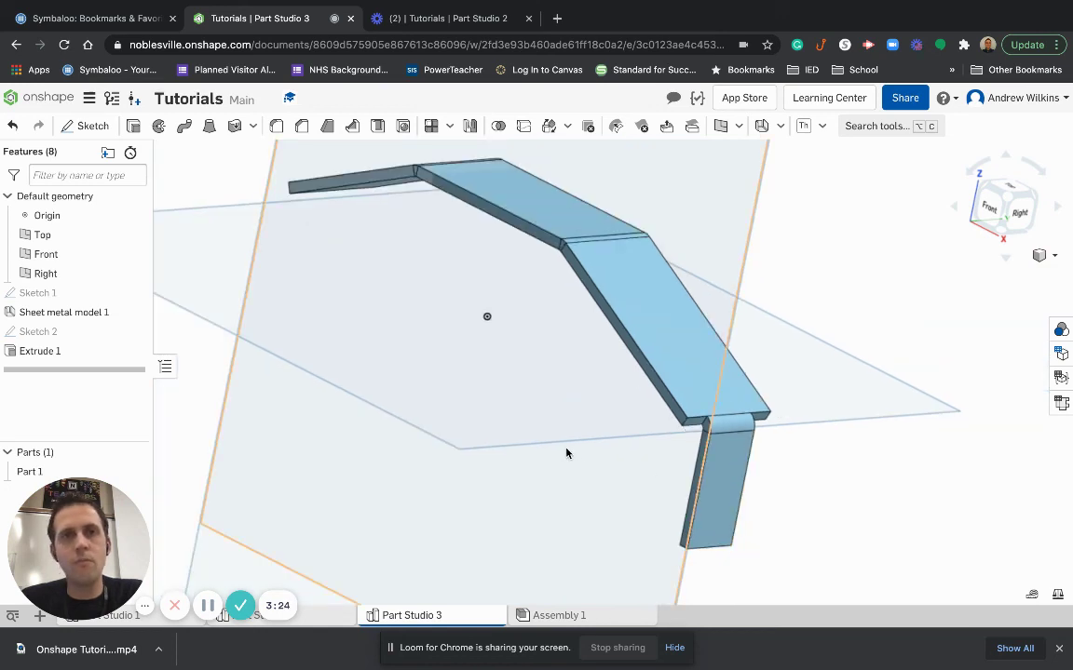
right_click_drag(566, 453, 615, 450)
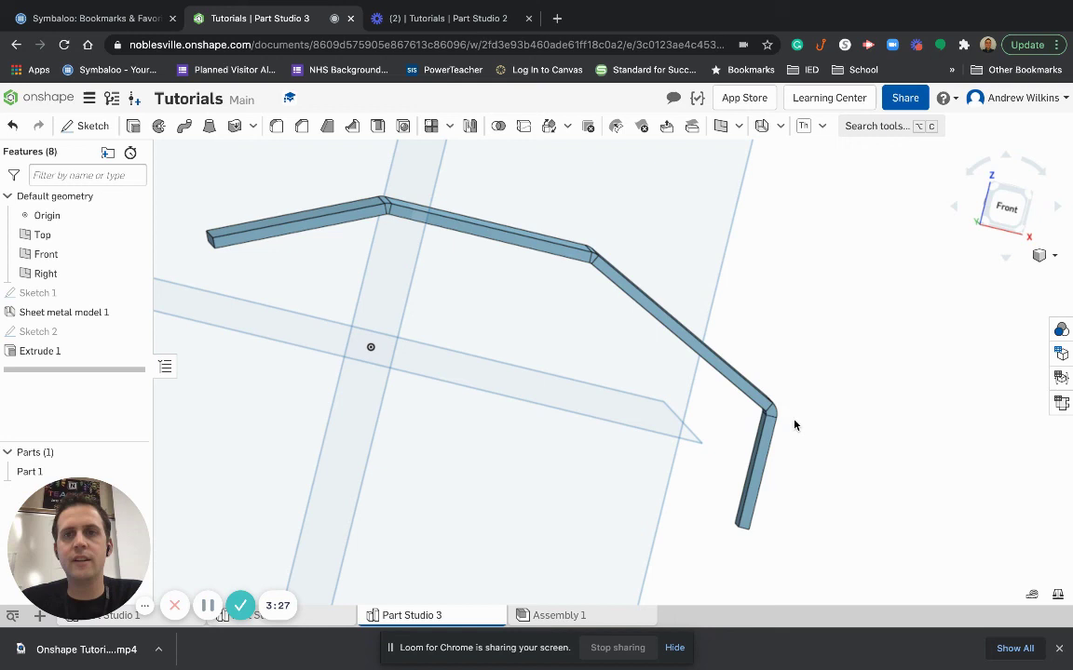
scroll(520, 412, "down", 5)
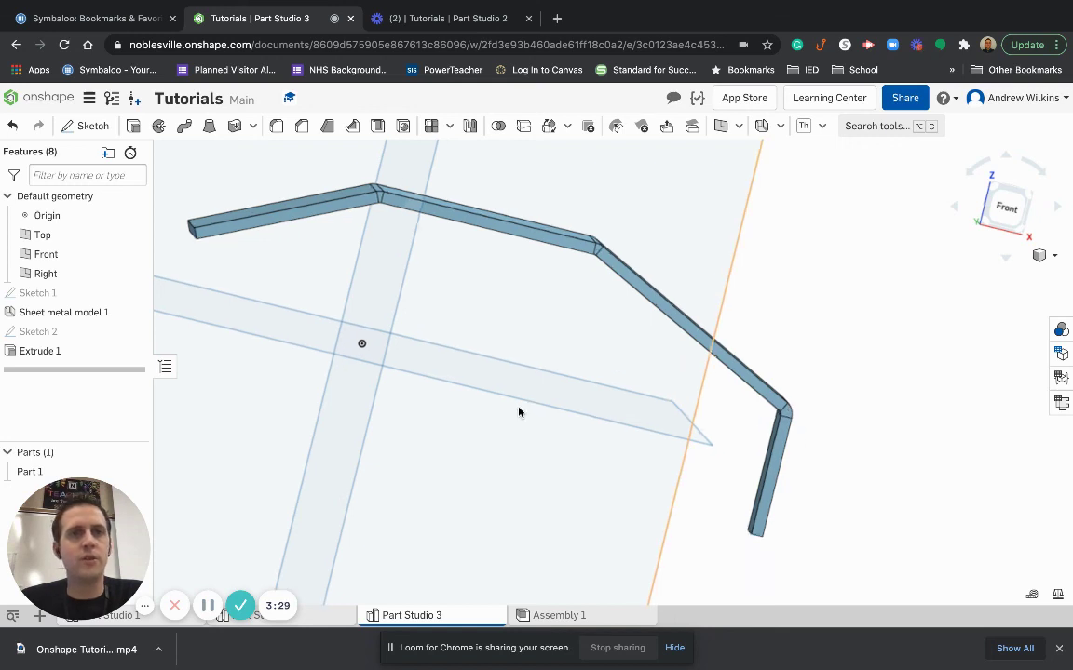